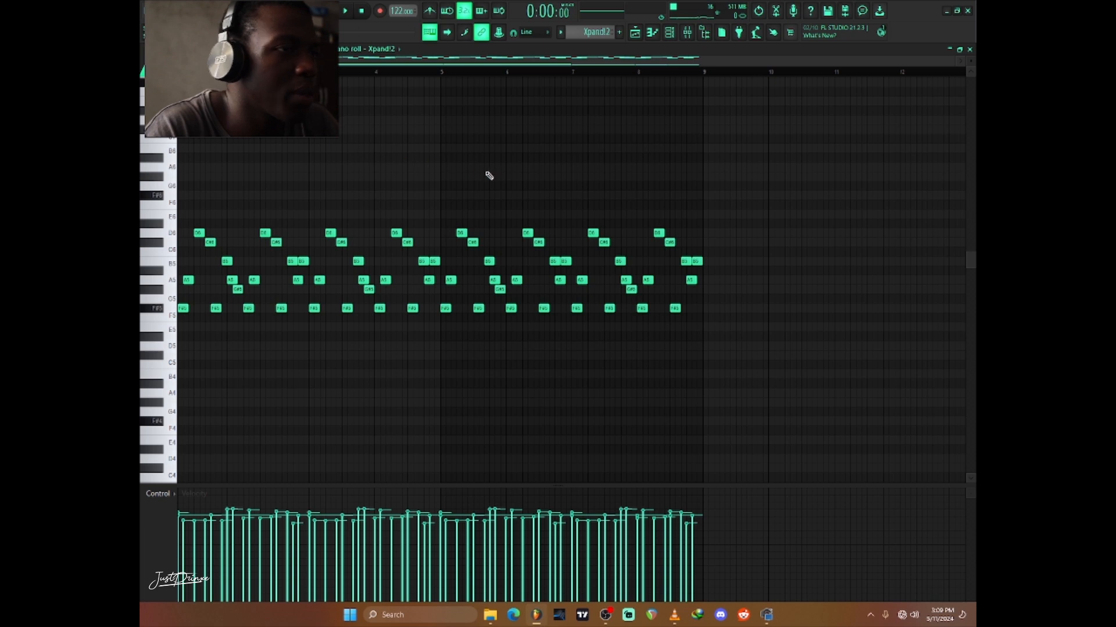
Play back the Xpand!2 melody pattern and examine its high notes and long bass notes in the piano roll.
{"action": "key", "text": "space"}
{"action": "scroll", "coordinate": [533, 192], "scroll_direction": "down", "scroll_amount": 8}
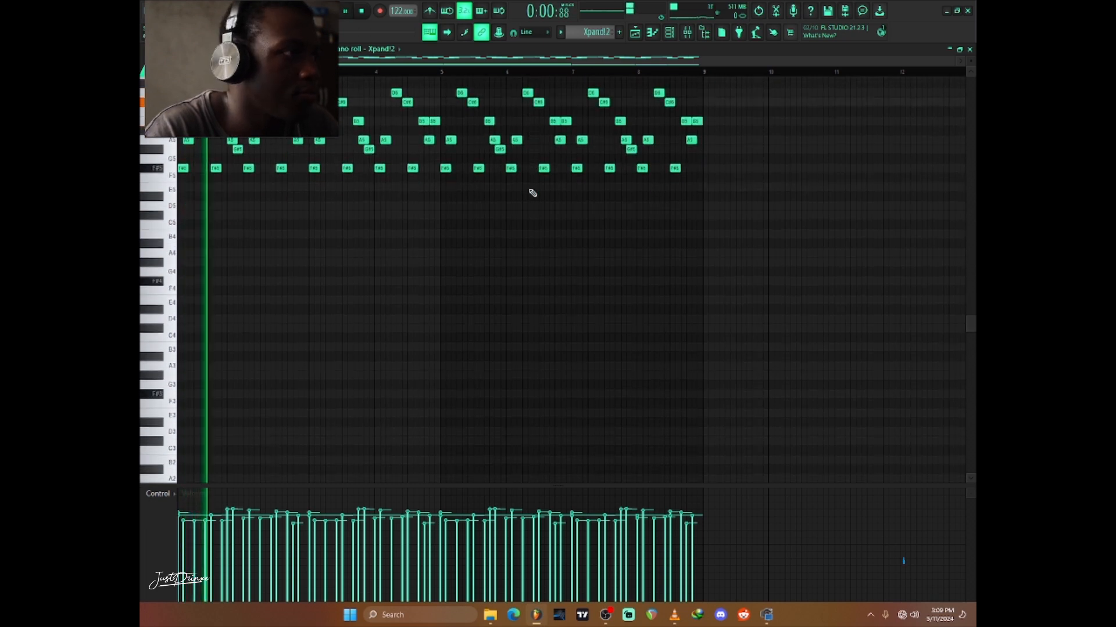
{"action": "scroll", "coordinate": [532, 193], "scroll_direction": "up", "scroll_amount": 8}
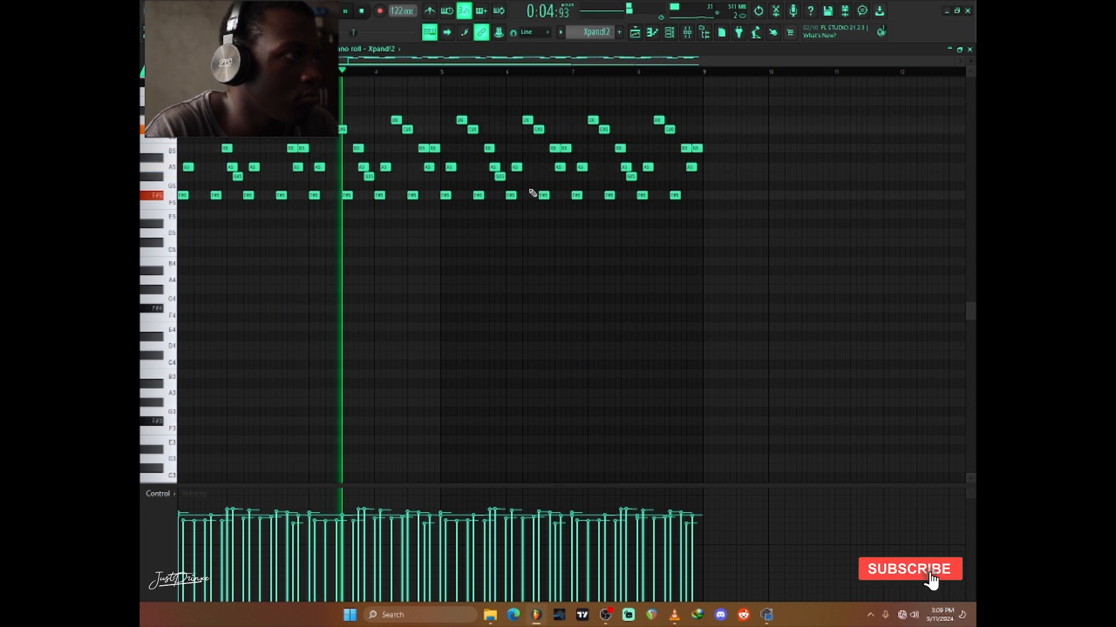
{"action": "scroll", "coordinate": [532, 192], "scroll_direction": "down", "scroll_amount": 4}
{"action": "scroll", "coordinate": [533, 193], "scroll_direction": "down", "scroll_amount": 6}
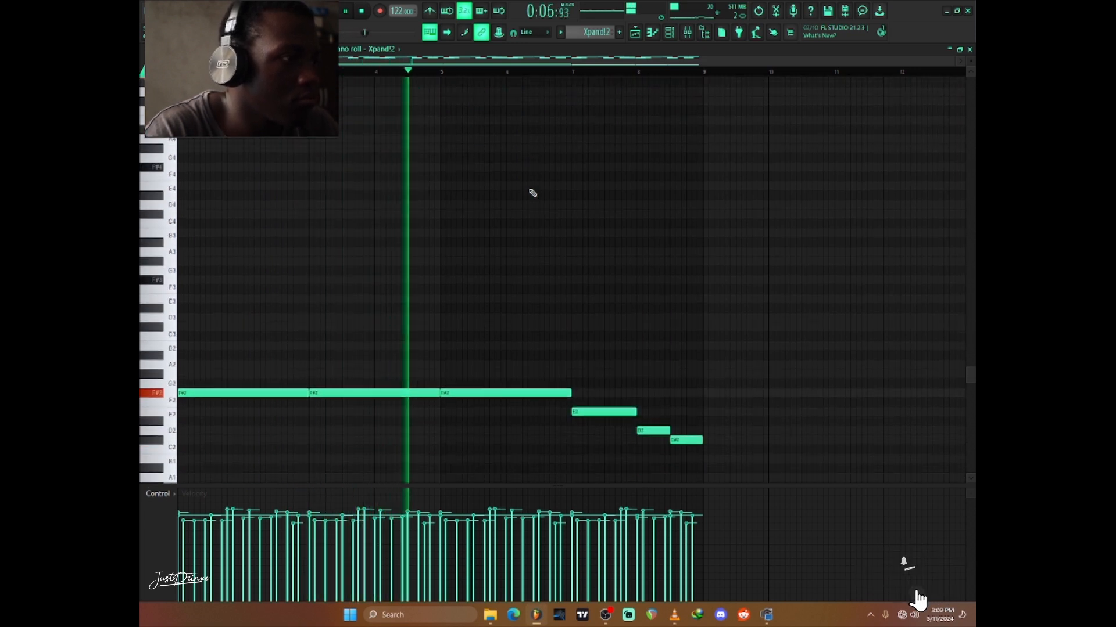
{"action": "scroll", "coordinate": [532, 192], "scroll_direction": "up", "scroll_amount": 6}
{"action": "scroll", "coordinate": [610, 219], "scroll_direction": "down", "scroll_amount": 5}
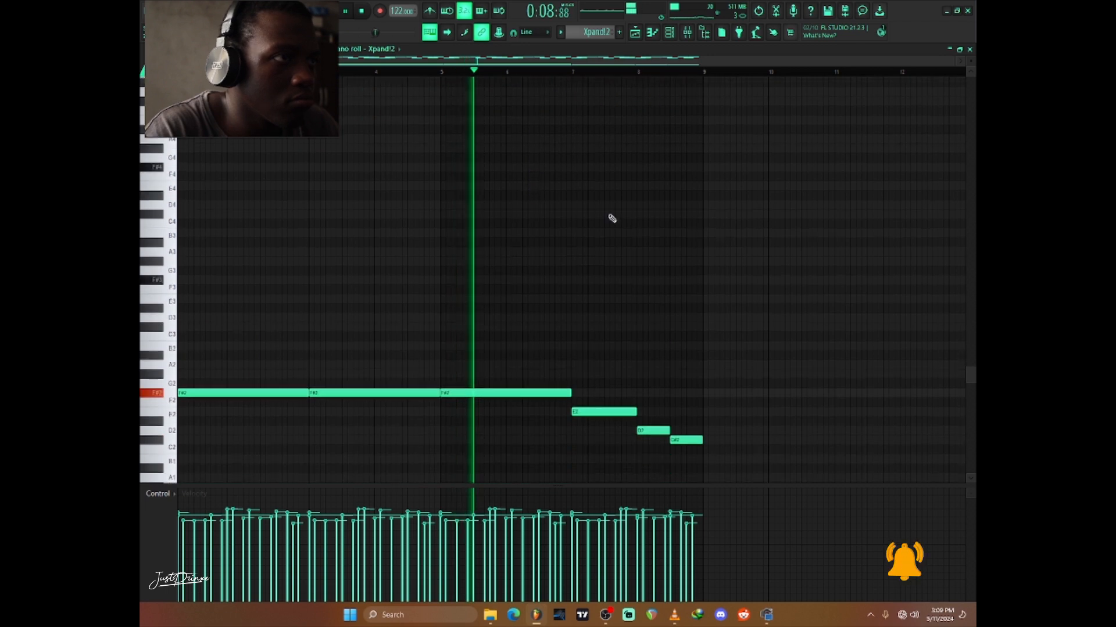
{"action": "scroll", "coordinate": [610, 241], "scroll_direction": "up", "scroll_amount": 6}
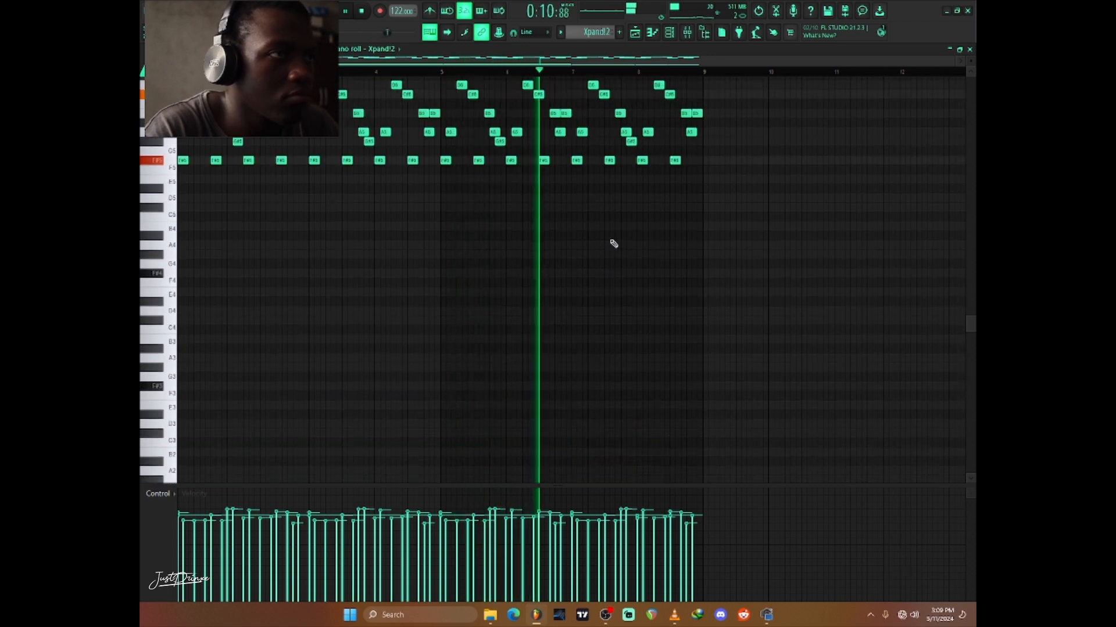
{"action": "scroll", "coordinate": [612, 241], "scroll_direction": "down", "scroll_amount": 4}
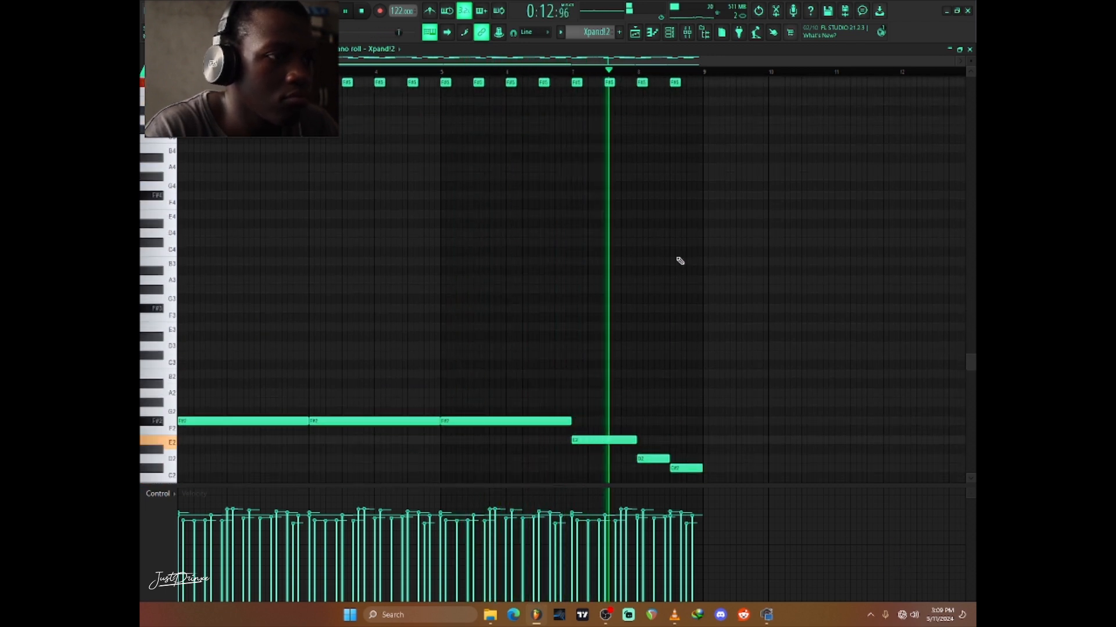
{"action": "scroll", "coordinate": [689, 254], "scroll_direction": "up", "scroll_amount": 6}
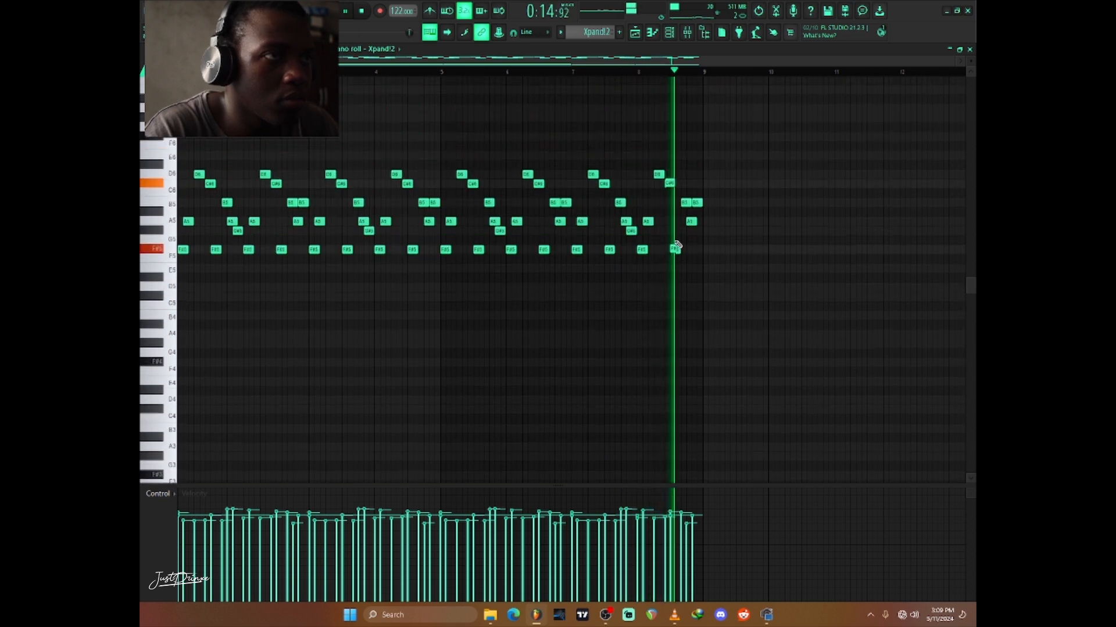
{"action": "key", "text": "space"}
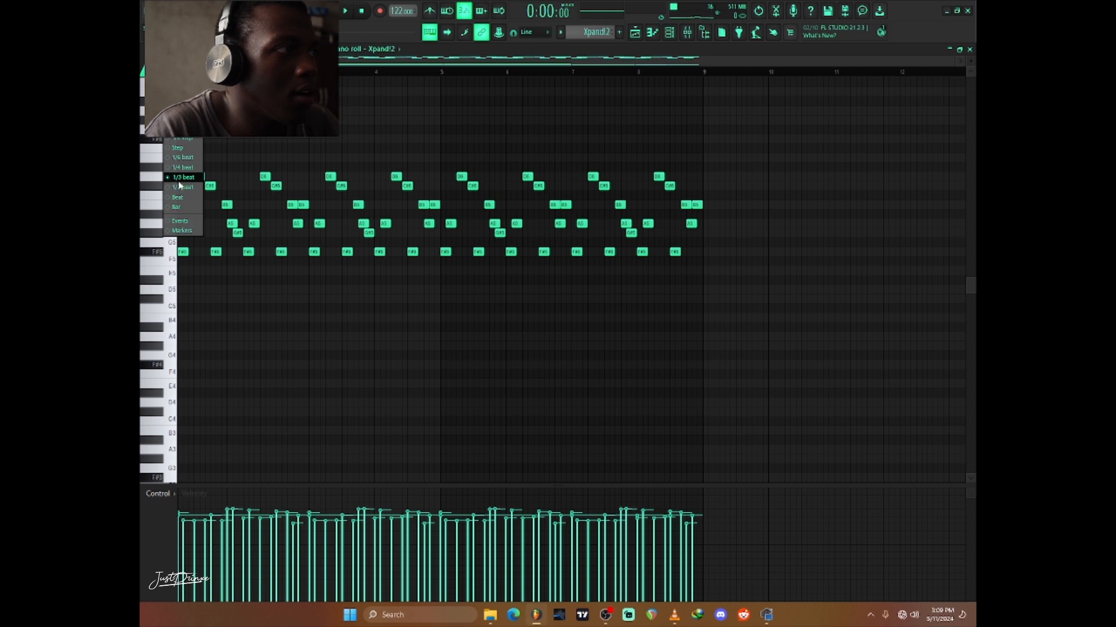
Close the piano roll, select the Xpand!2 track in the mixer and inspect its Shine effect.
{"action": "left_click", "coordinate": [970, 50]}
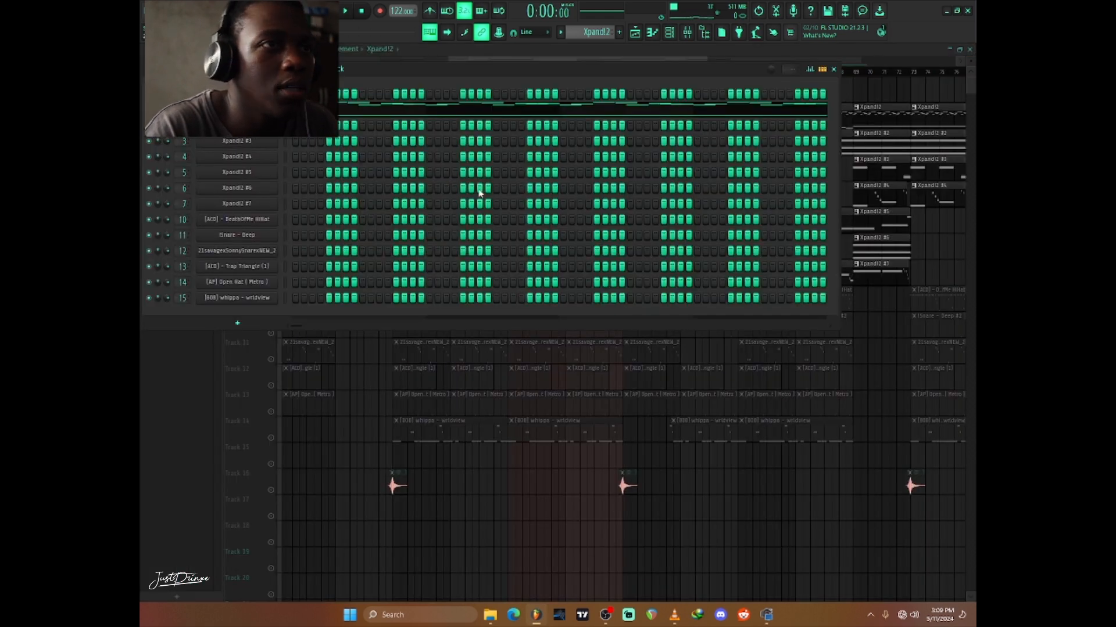
{"action": "left_click", "coordinate": [686, 33]}
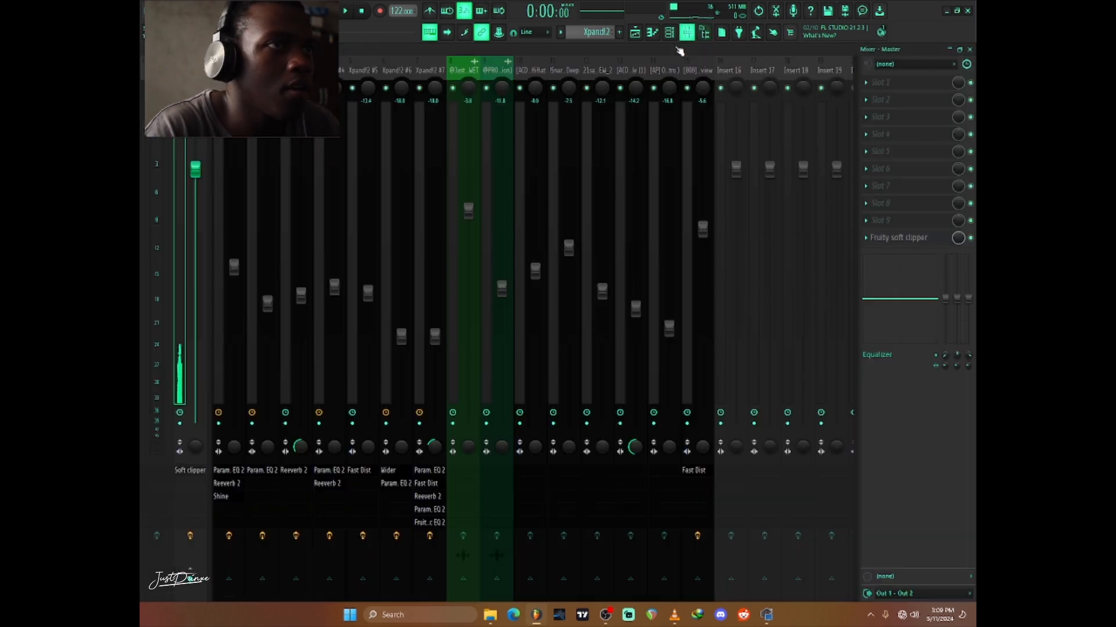
{"action": "left_click", "coordinate": [229, 70]}
{"action": "key", "text": "space"}
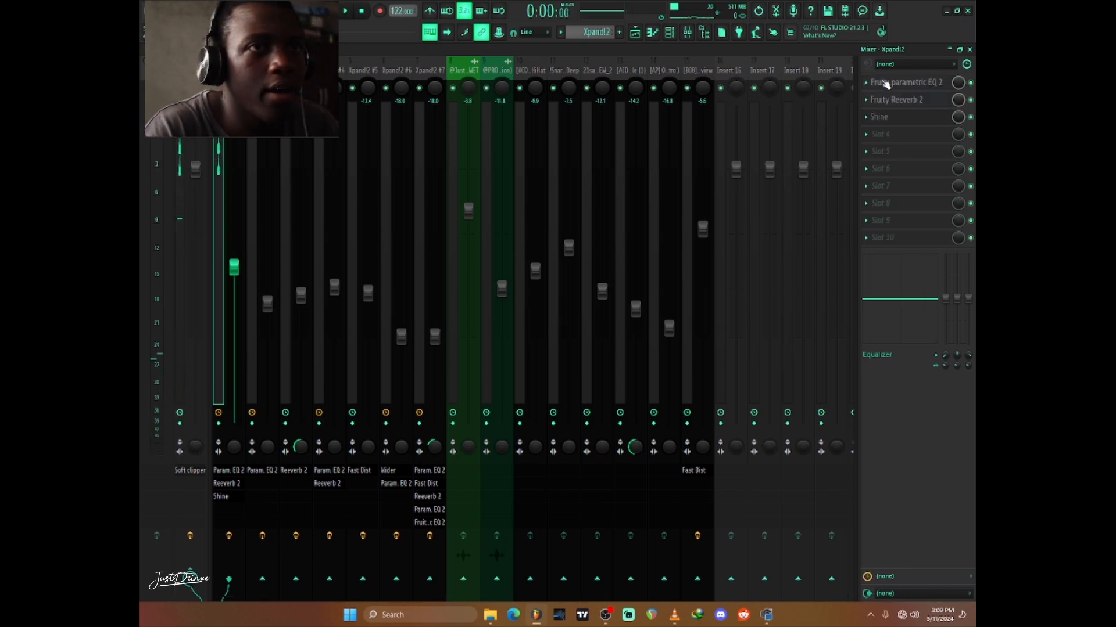
{"action": "left_click", "coordinate": [925, 118]}
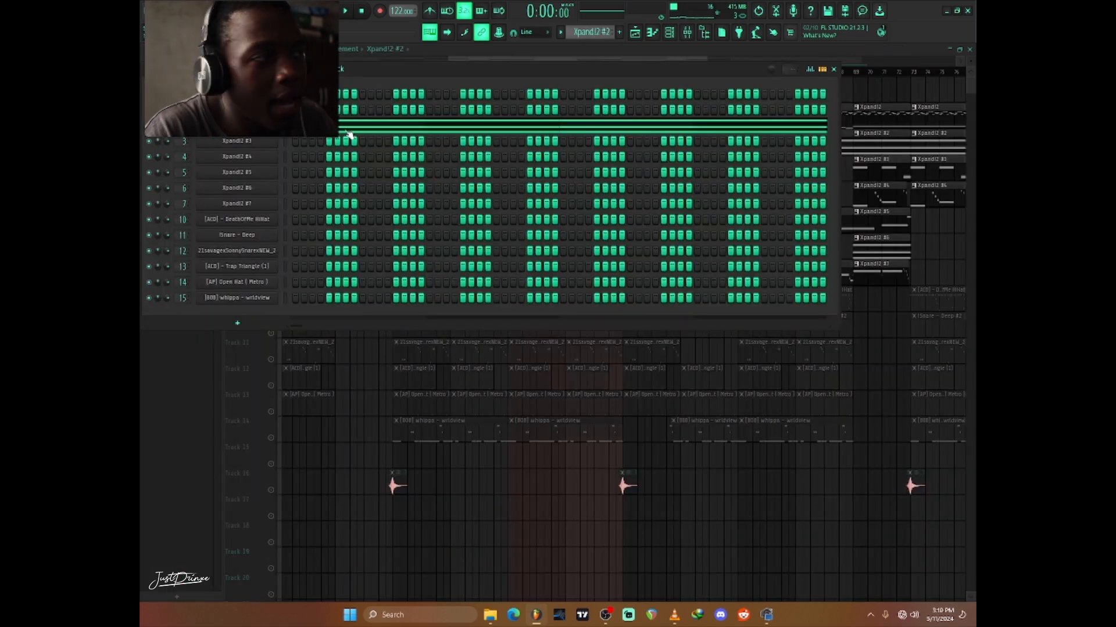
Examine the Xpand!2 #2 chord notes in the piano roll during playback, stopping and closing it at the end.
{"action": "left_click", "coordinate": [348, 132]}
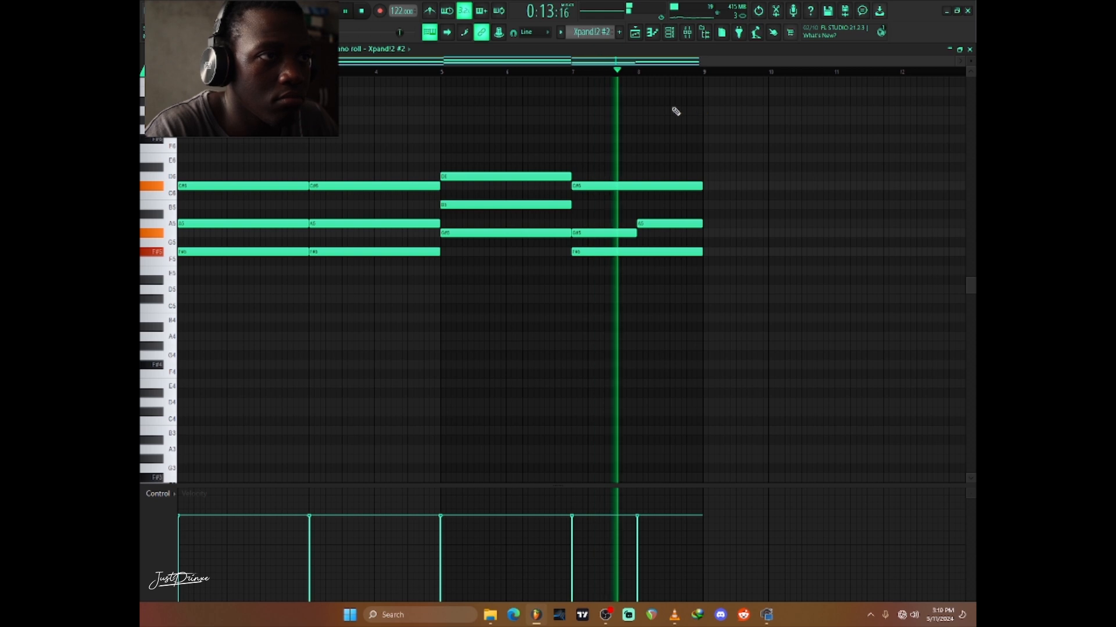
{"action": "key", "text": "space"}
{"action": "left_click", "coordinate": [970, 49]}
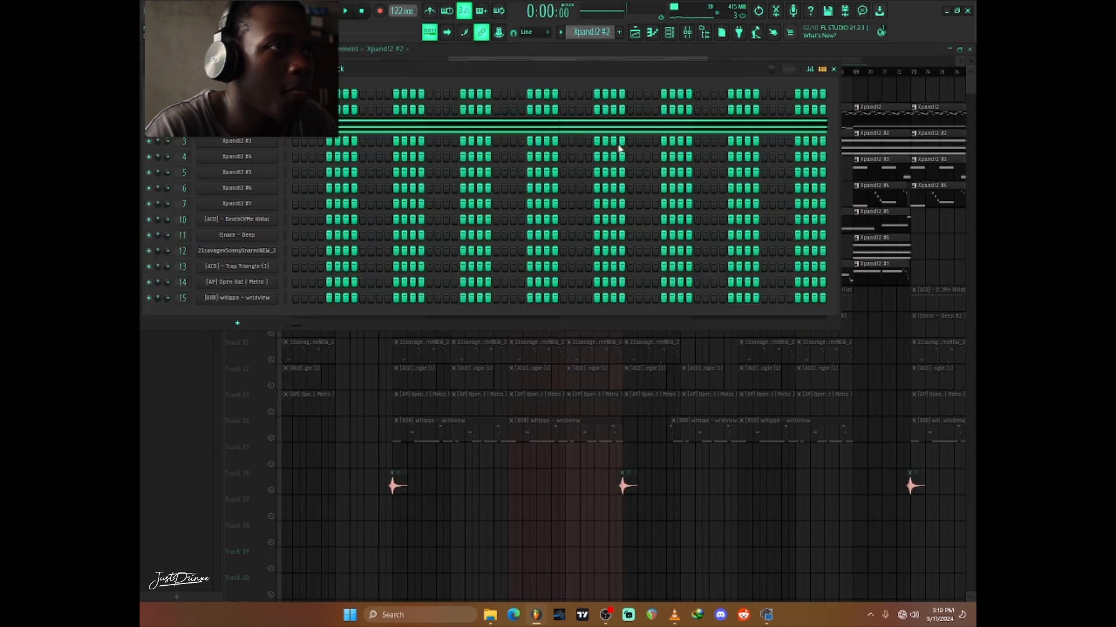
Inspect the Fruity parametric EQ 2 curve on the Xpand!2 #2 mixer track, and close the mixer.
{"action": "left_click", "coordinate": [693, 40]}
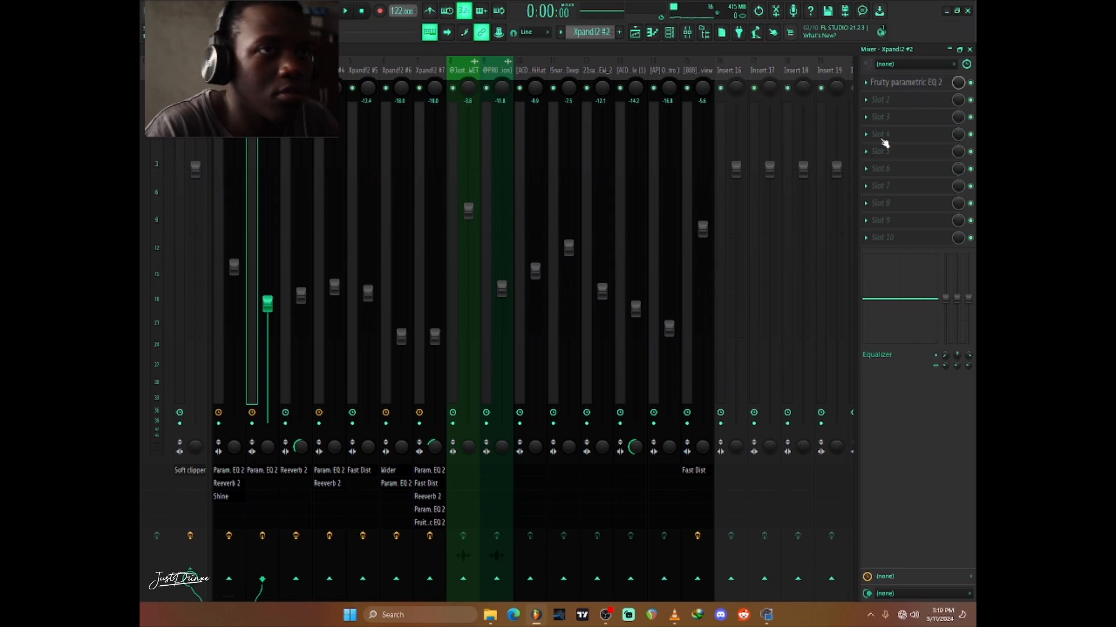
{"action": "left_click", "coordinate": [909, 83]}
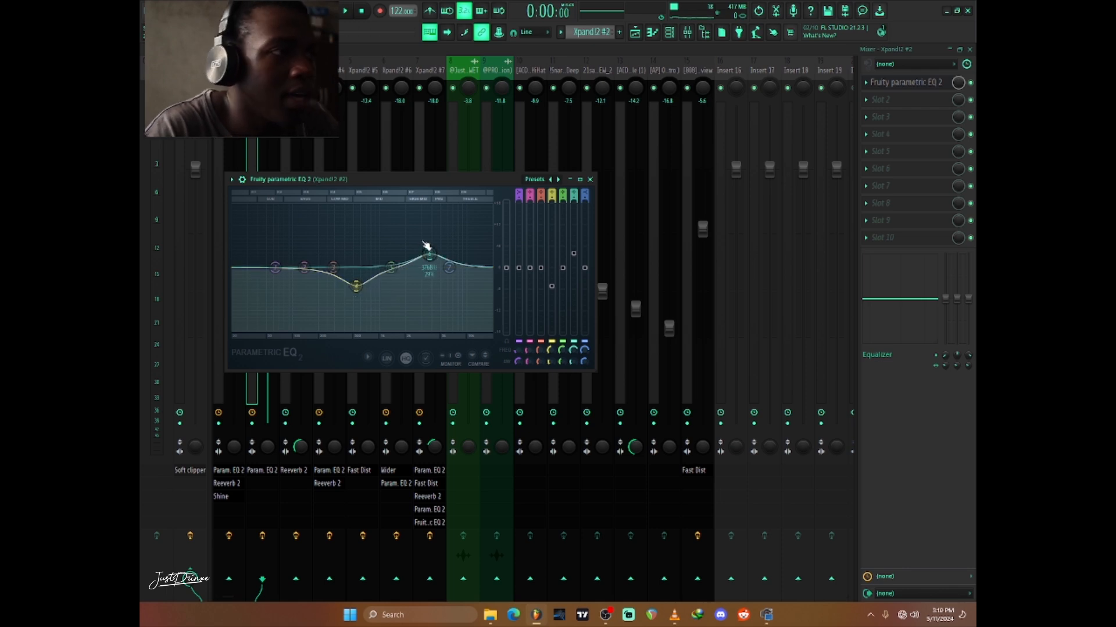
{"action": "left_click", "coordinate": [943, 81]}
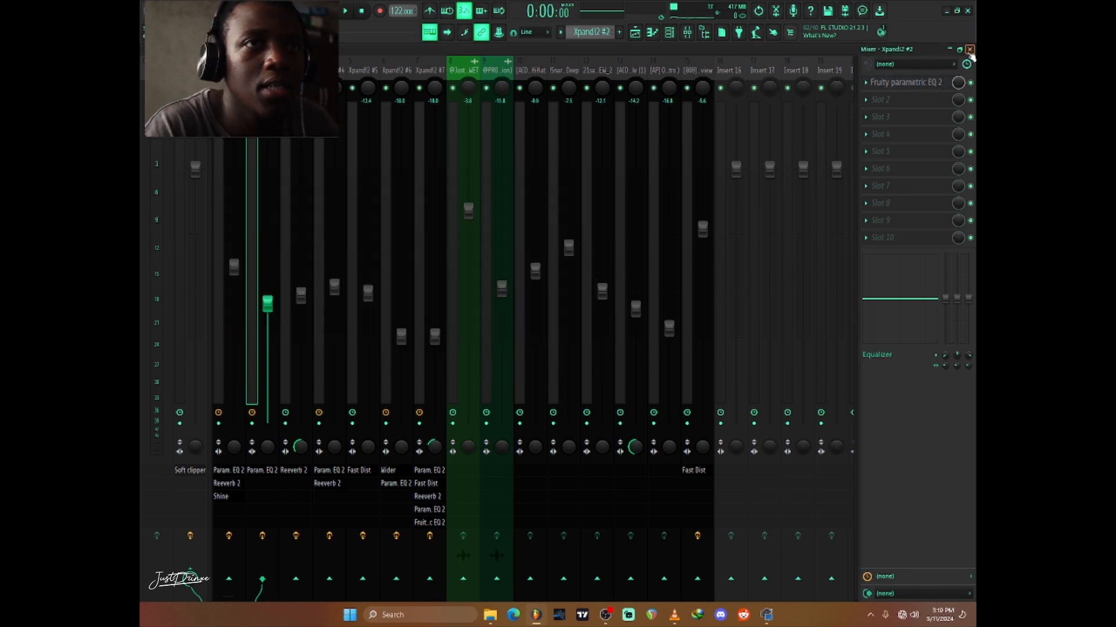
{"action": "left_click", "coordinate": [970, 50]}
Review the notes of the Xpand!2 #3 channel and the effects on its mixer track.
{"action": "scroll", "coordinate": [605, 35], "scroll_direction": "down", "scroll_amount": 1}
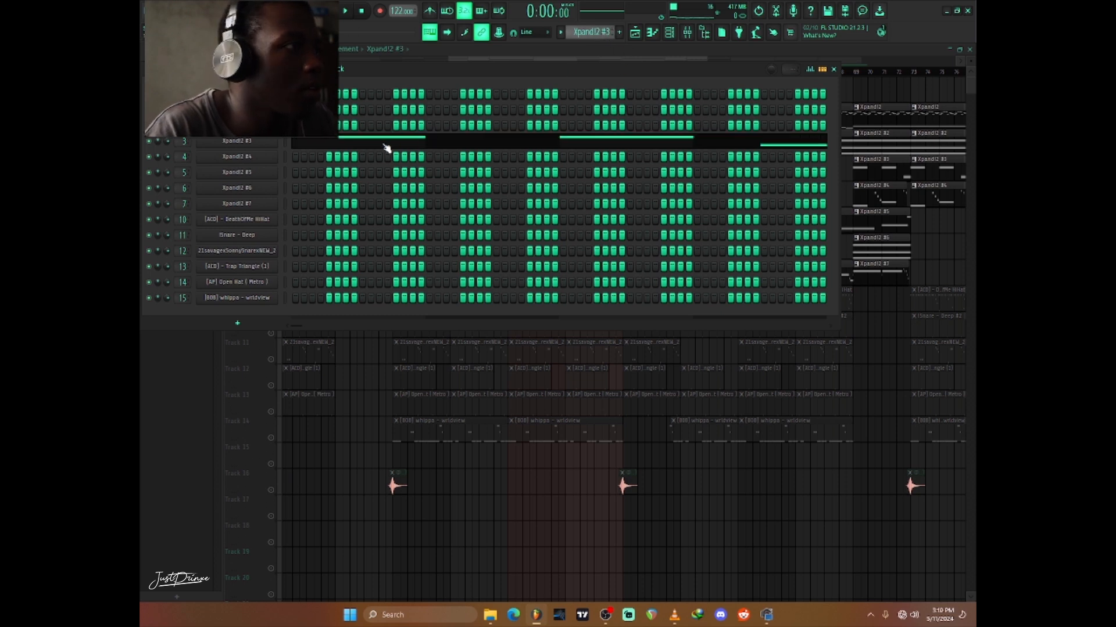
{"action": "left_click", "coordinate": [351, 150]}
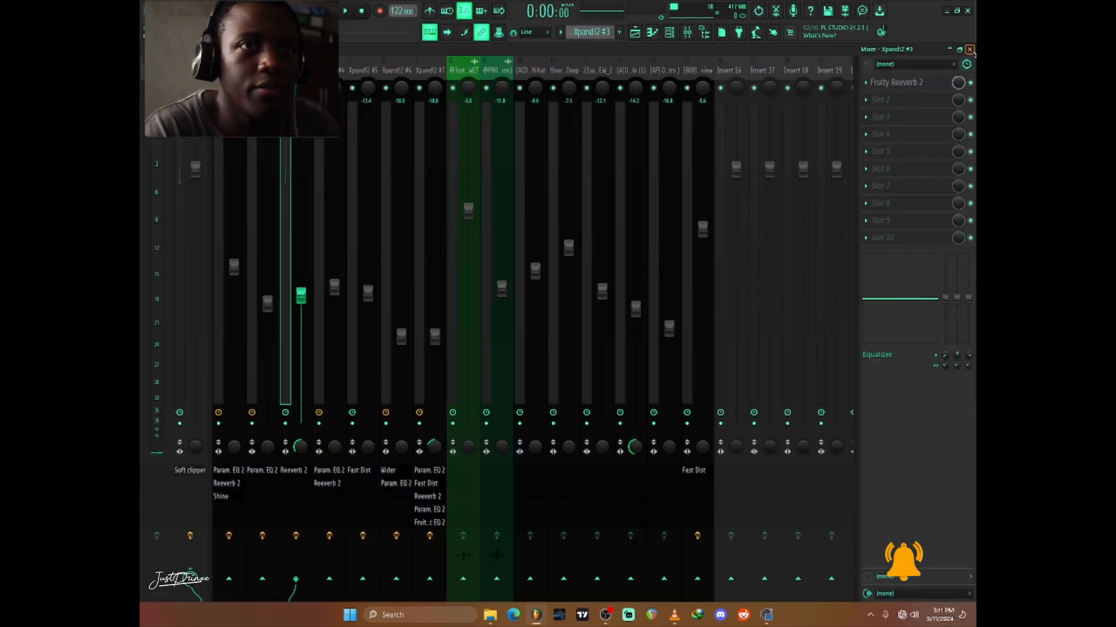
{"action": "left_click", "coordinate": [969, 50]}
Bring up the Xpand!2 #4 channel and view the preset and settings of its instrument.
{"action": "left_click", "coordinate": [300, 160]}
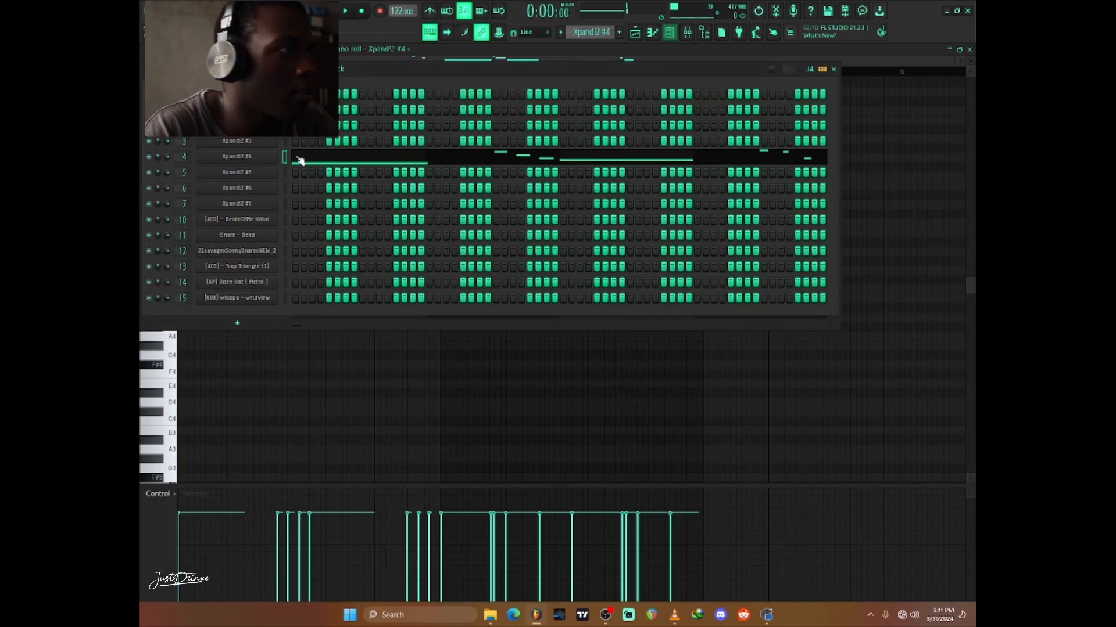
{"action": "left_click", "coordinate": [262, 162]}
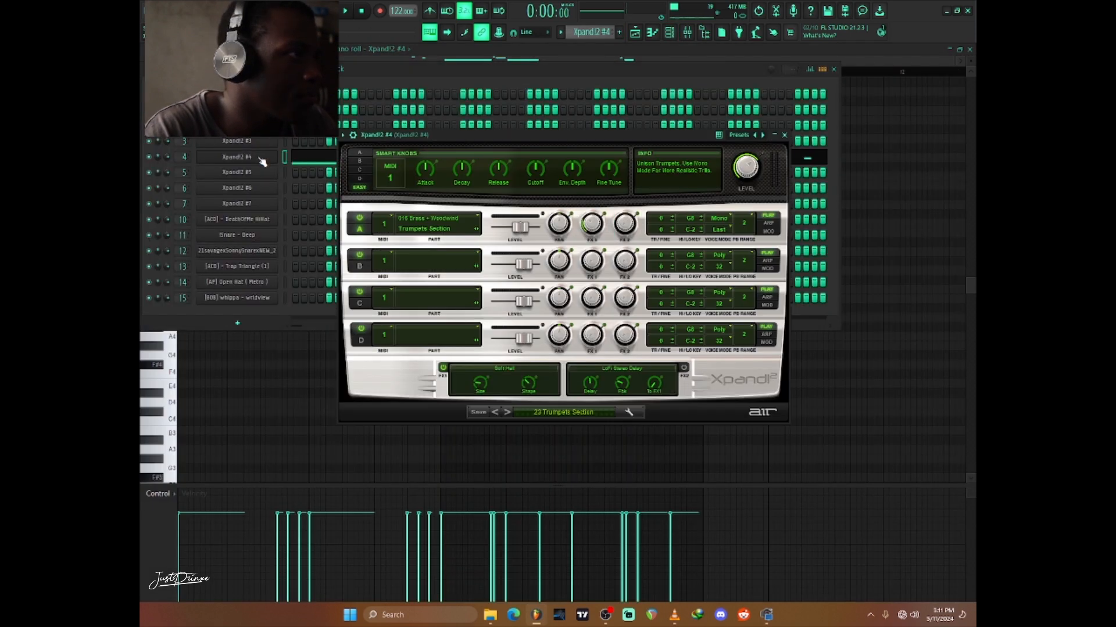
{"action": "left_click", "coordinate": [262, 161]}
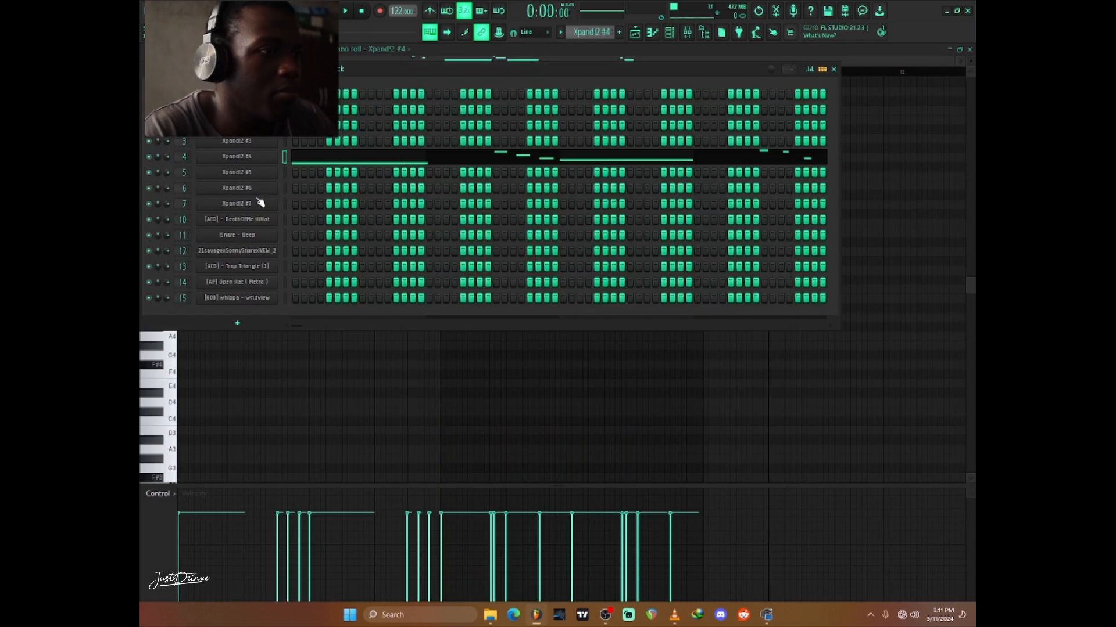
Examine the Xpand!2 #4 notes in the piano roll during playback, closing it and stopping at the end.
{"action": "left_click", "coordinate": [289, 384]}
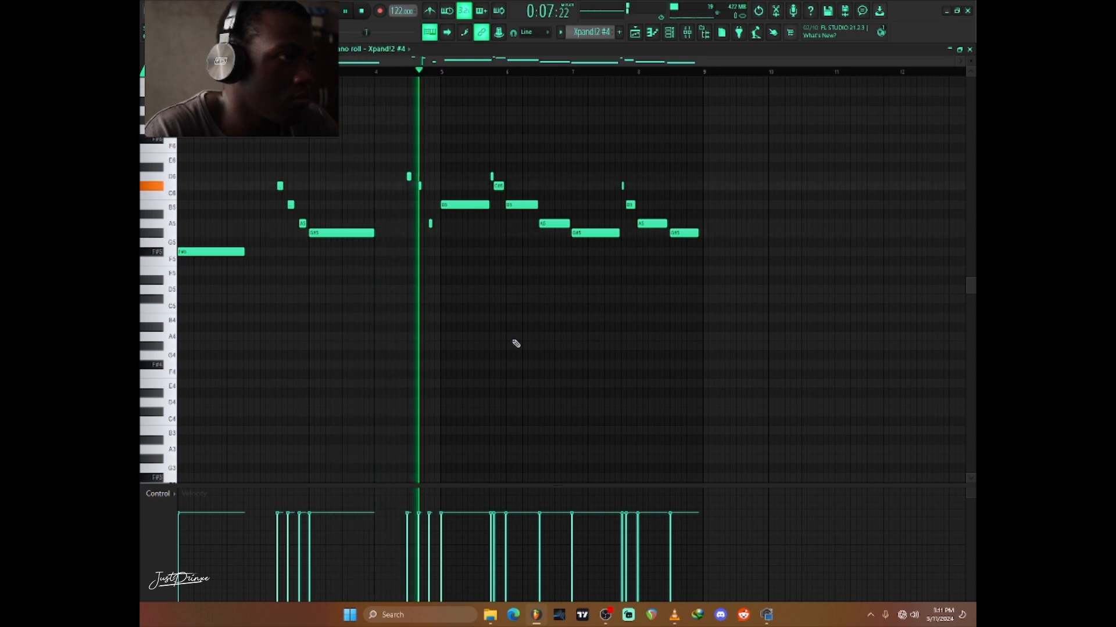
{"action": "scroll", "coordinate": [515, 343], "scroll_direction": "up", "scroll_amount": 1}
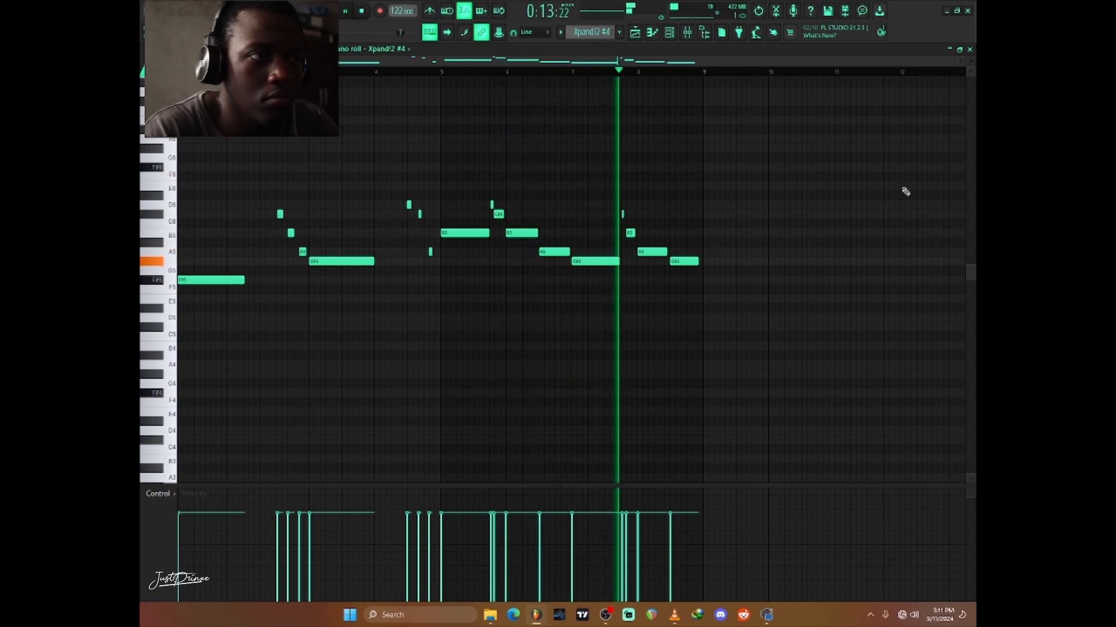
{"action": "left_click", "coordinate": [969, 49]}
{"action": "key", "text": "space"}
Inspect the Fruity parametric EQ 2 and Fruity Reeverb 2 settings on the Xpand!2 #4 mixer track.
{"action": "left_click", "coordinate": [690, 33]}
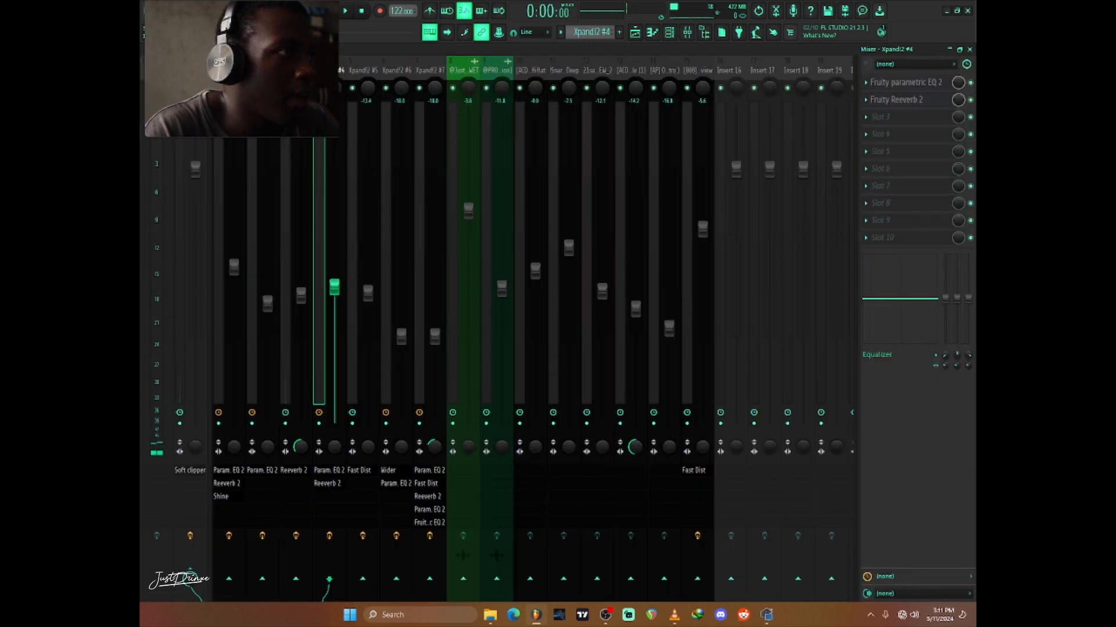
{"action": "left_click", "coordinate": [928, 89]}
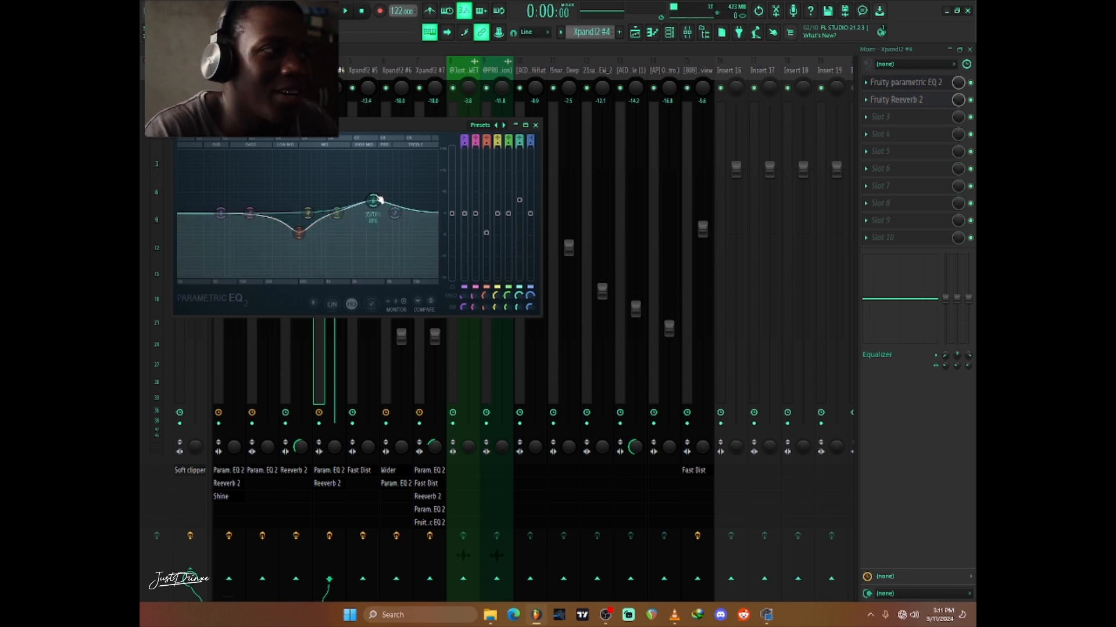
{"action": "left_click", "coordinate": [940, 84]}
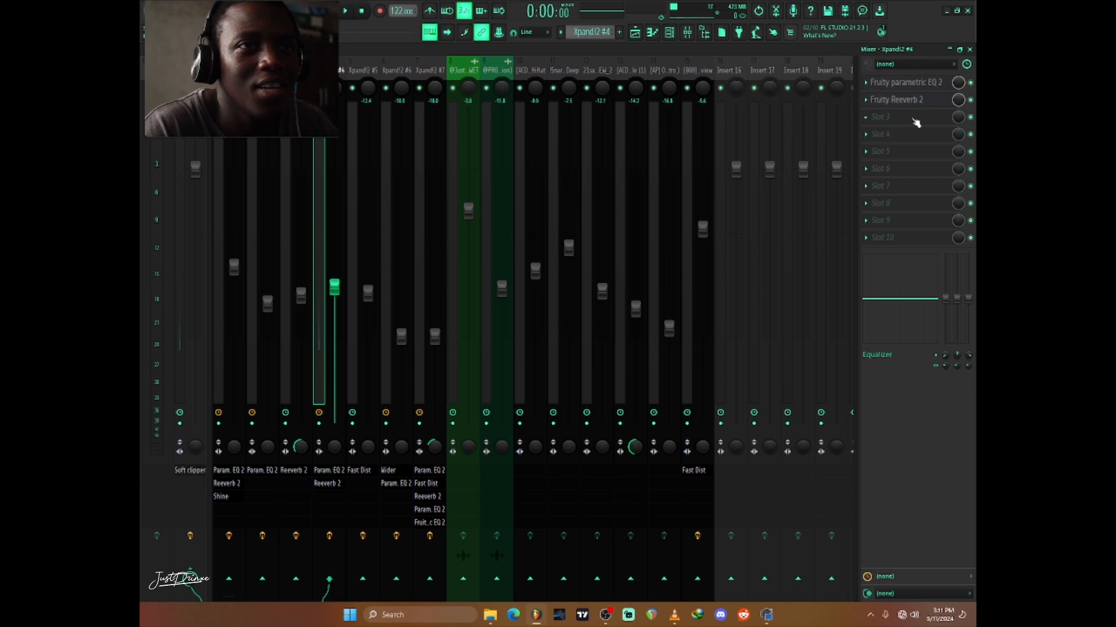
{"action": "left_click", "coordinate": [909, 99]}
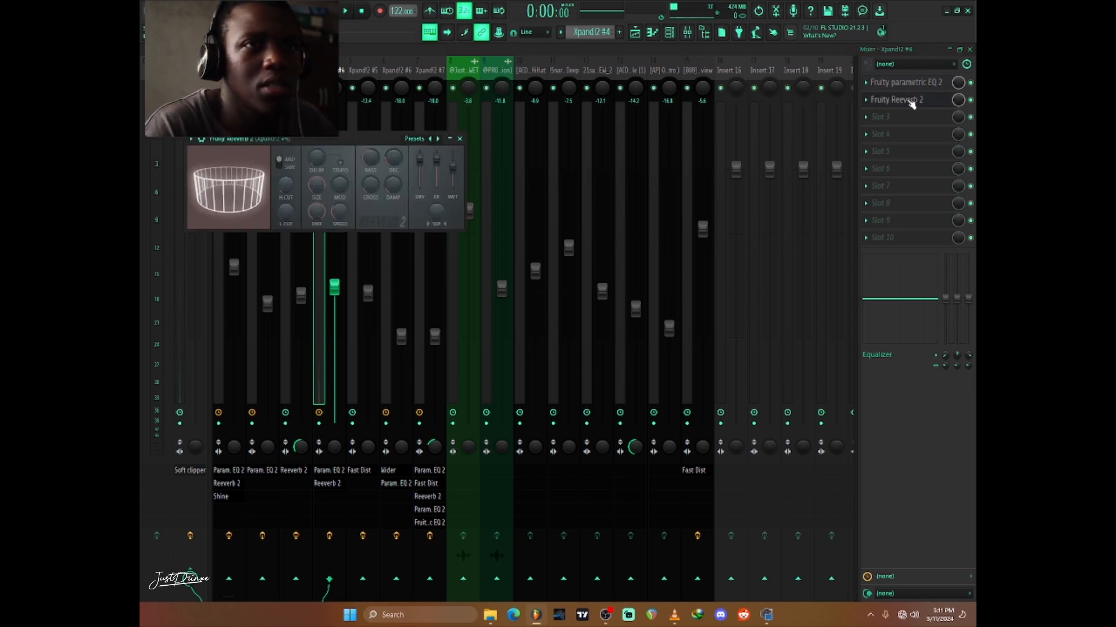
{"action": "left_click", "coordinate": [911, 101]}
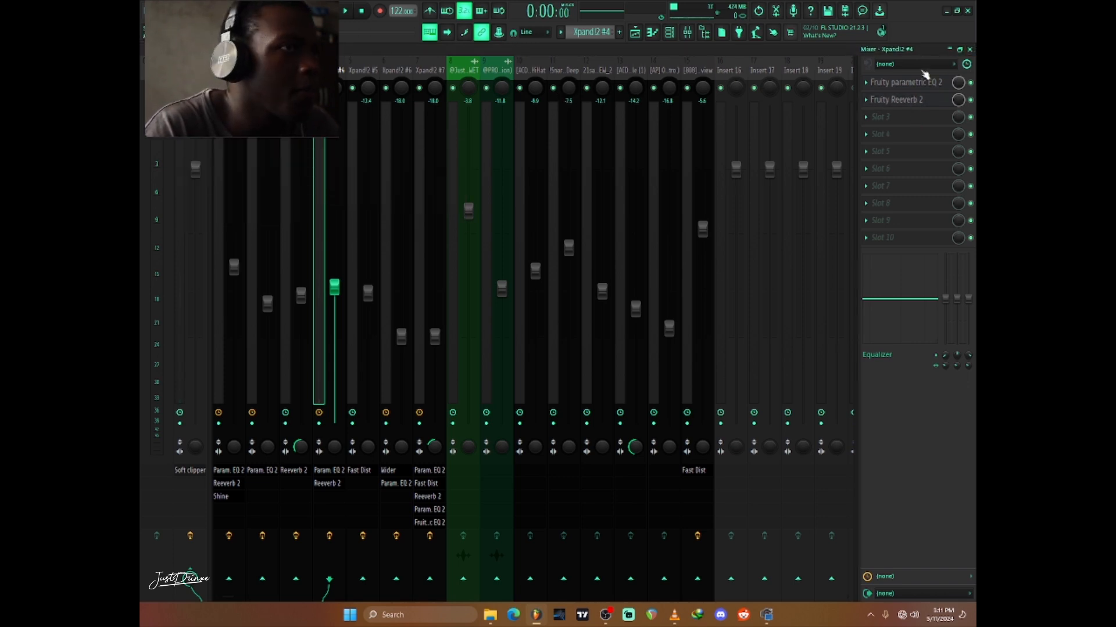
{"action": "left_click", "coordinate": [969, 50]}
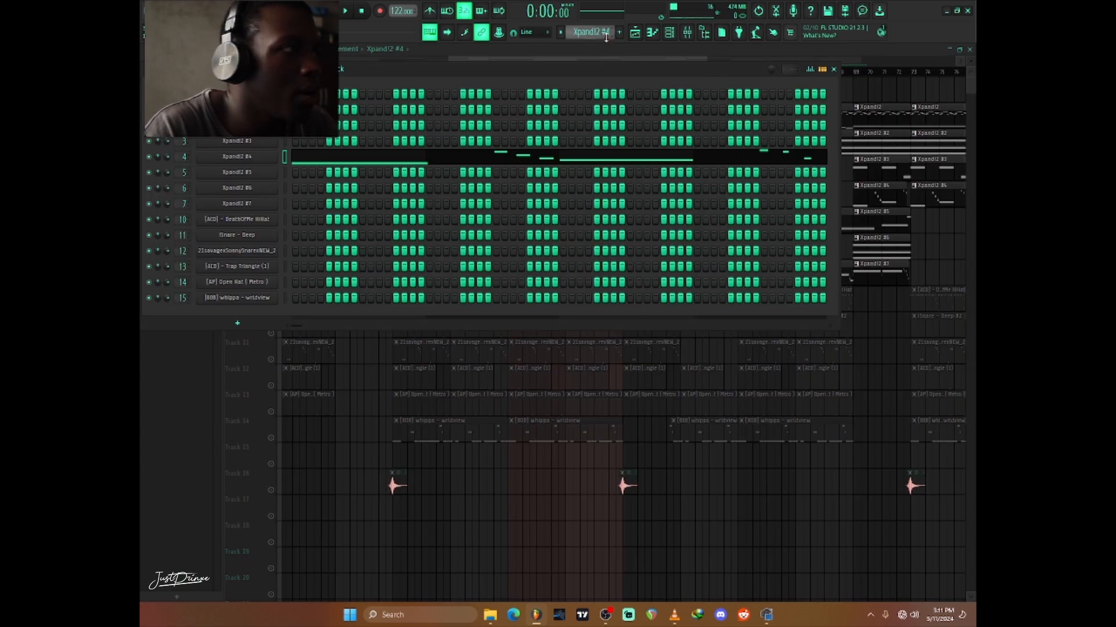
Examine the Xpand!2 #5 notes in the piano roll during playback, stopping and closing it at the end.
{"action": "scroll", "coordinate": [605, 34], "scroll_direction": "down", "scroll_amount": 1}
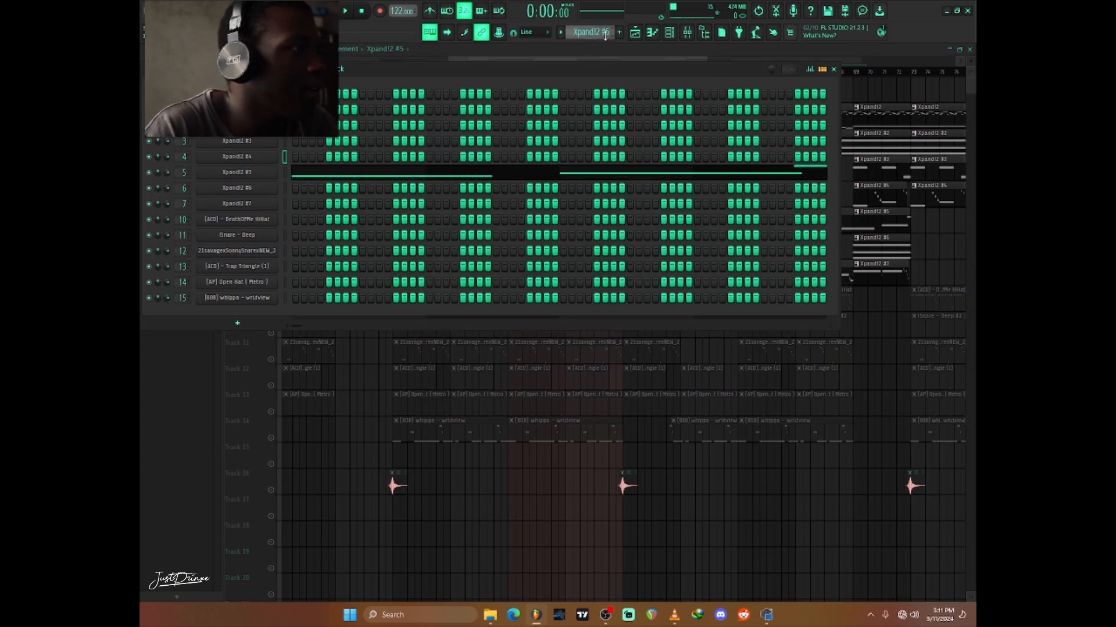
{"action": "left_click", "coordinate": [455, 179]}
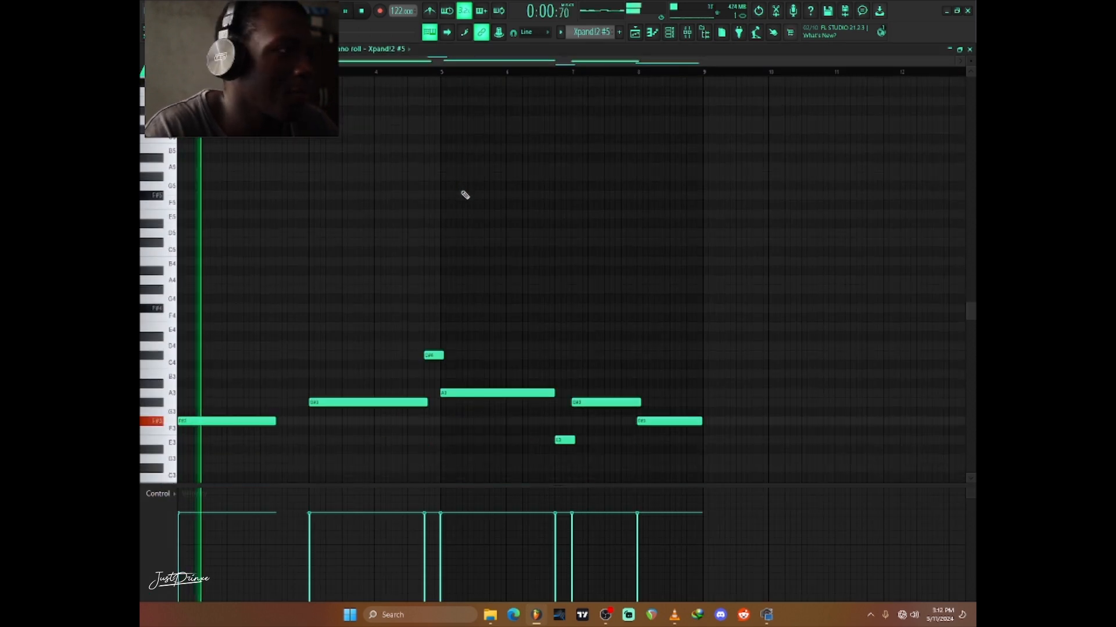
{"action": "scroll", "coordinate": [464, 194], "scroll_direction": "down", "scroll_amount": 1}
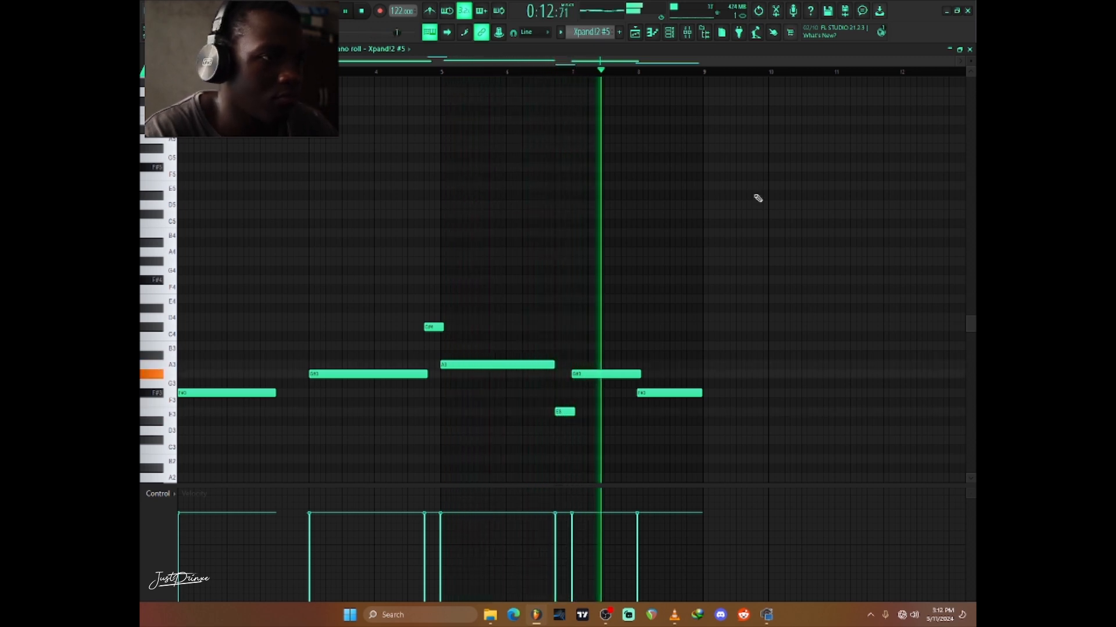
{"action": "key", "text": "space"}
{"action": "left_click", "coordinate": [970, 49]}
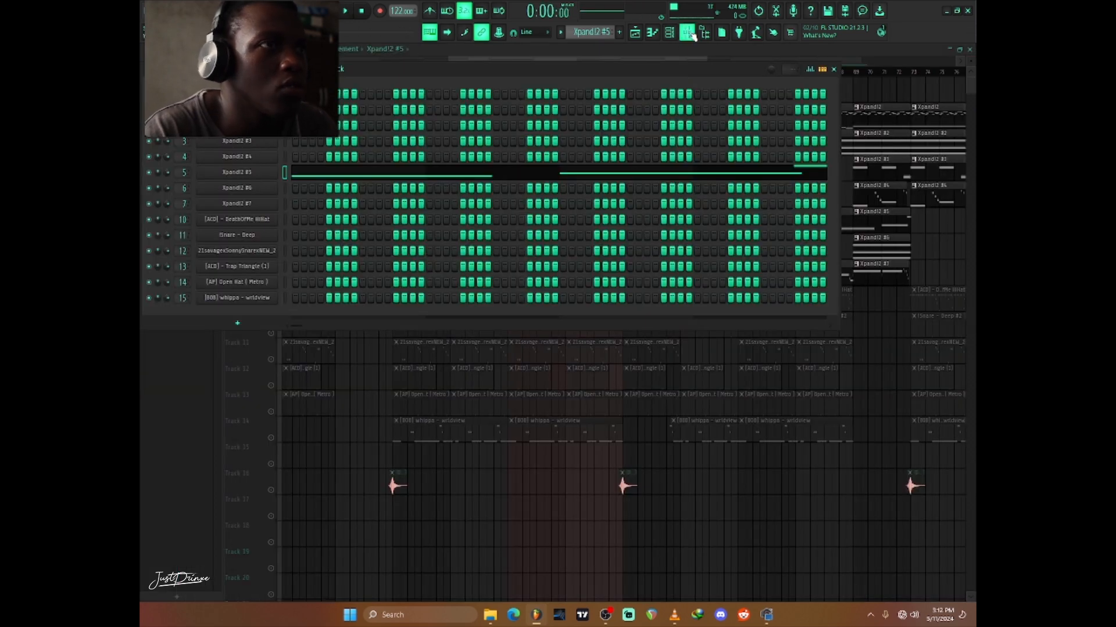
Select the Xpand!2 #5 track in the mixer and view its effect chain.
{"action": "left_click", "coordinate": [691, 34]}
{"action": "left_click", "coordinate": [358, 73]}
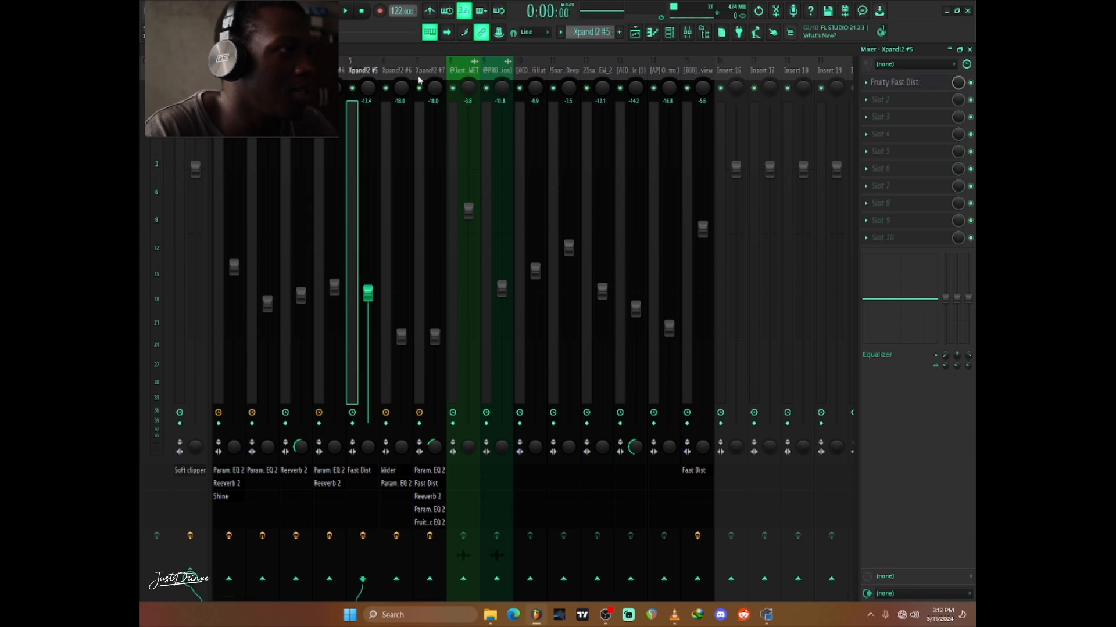
Inspect the Fruity Fast Dist settings on the Xpand!2 #5 mixer track, closing the mixer at the end.
{"action": "left_click", "coordinate": [910, 86]}
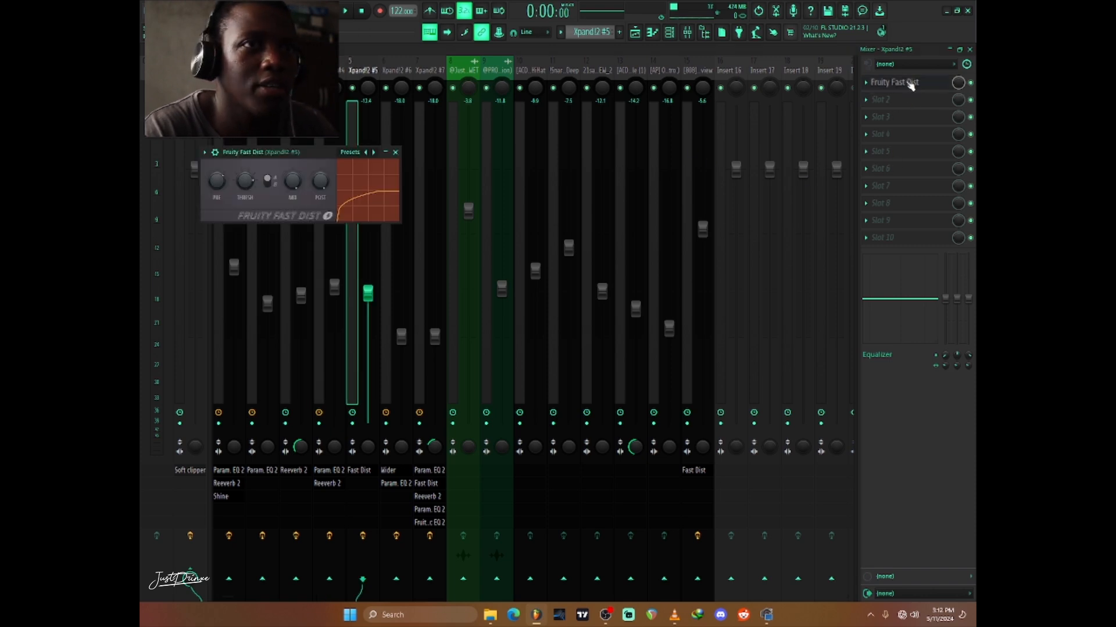
{"action": "left_click", "coordinate": [911, 85]}
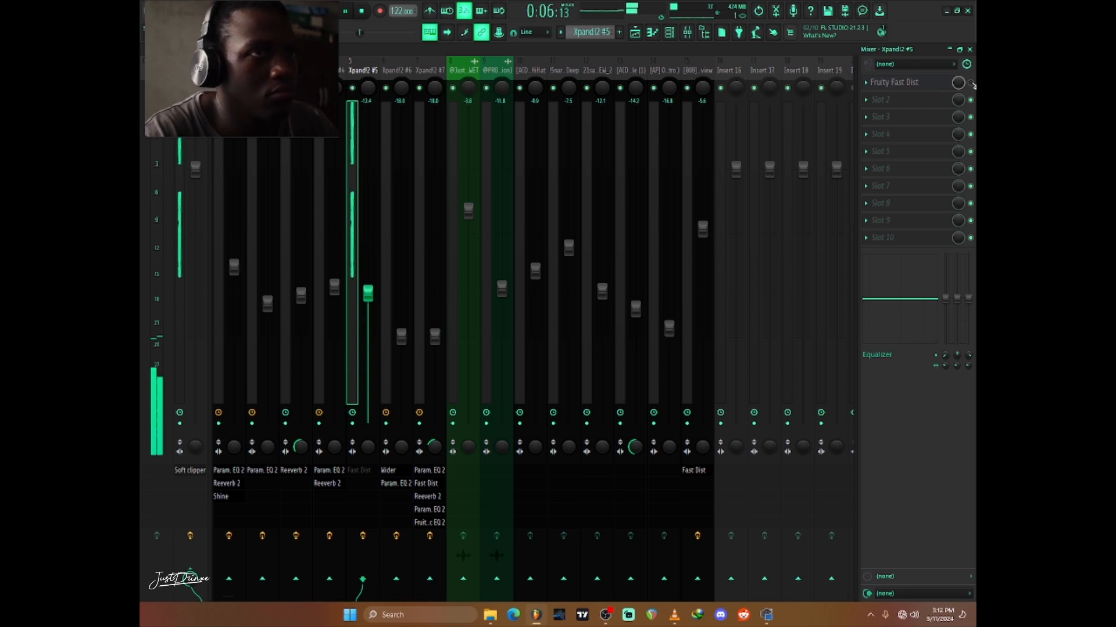
{"action": "left_click", "coordinate": [969, 49]}
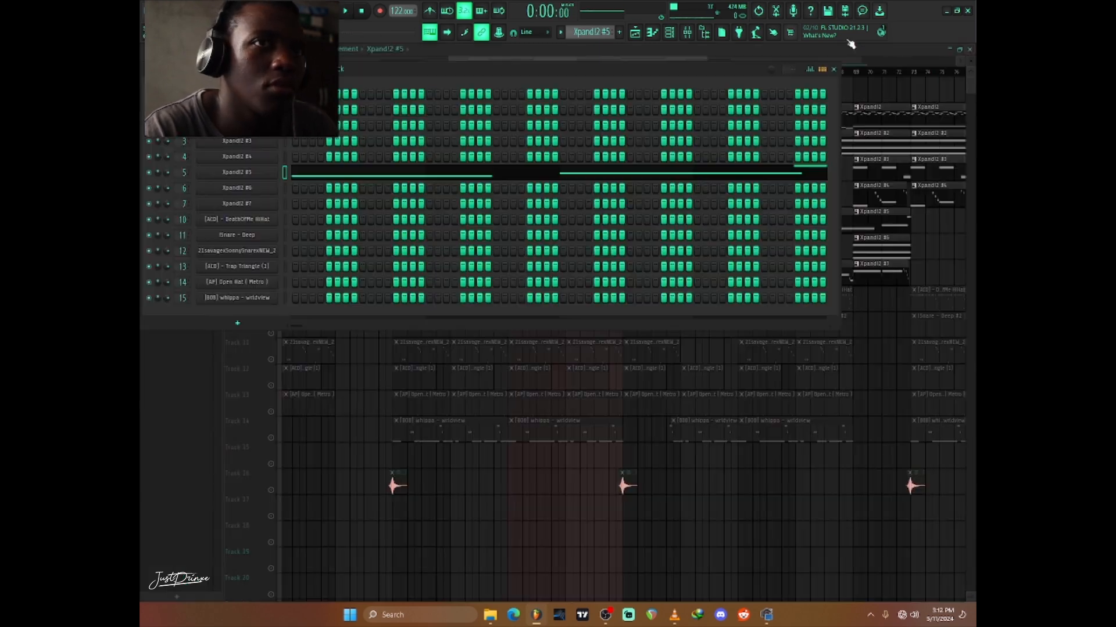
Open the Xpand!2 #5 instrument and view its preset list for the Synth Basses category, closing it without changing the preset.
{"action": "left_click", "coordinate": [239, 177]}
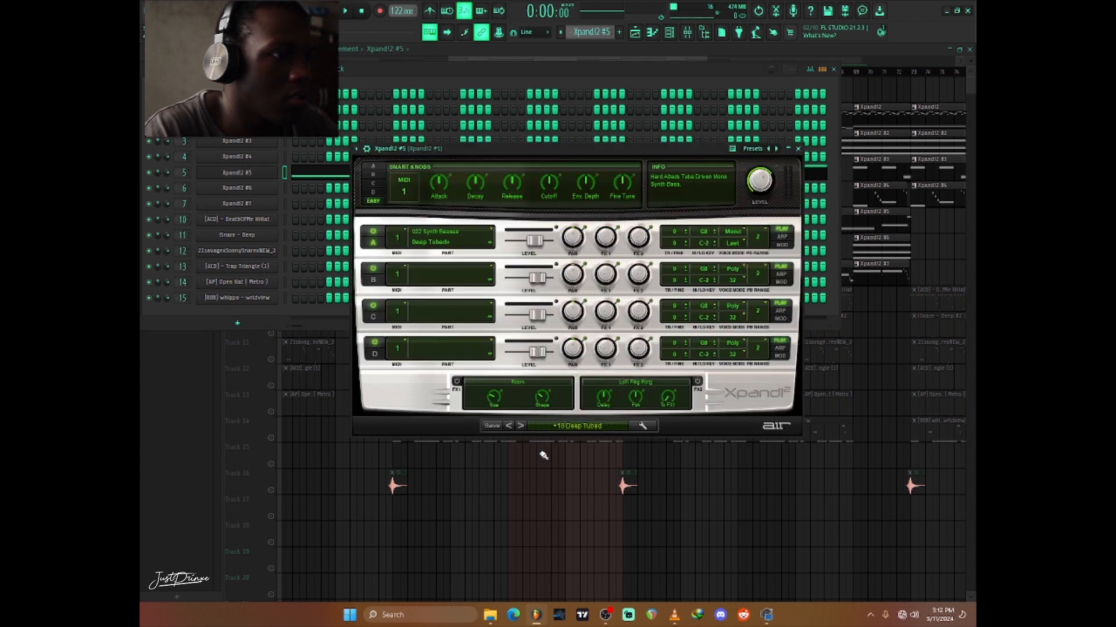
{"action": "left_click", "coordinate": [577, 425]}
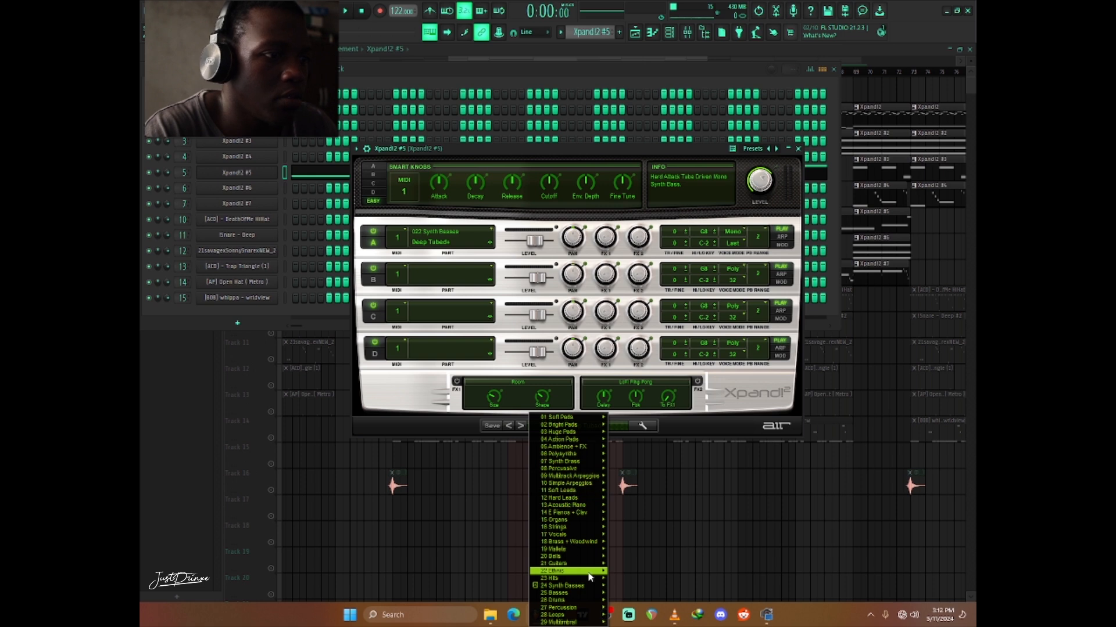
{"action": "mouse_move", "coordinate": [573, 588]}
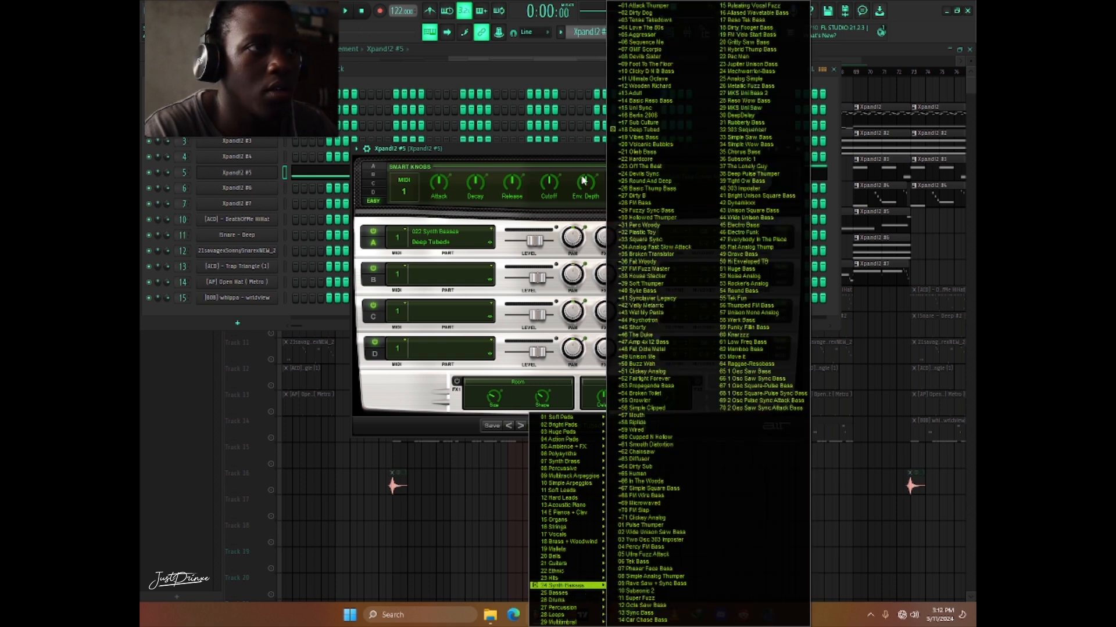
{"action": "left_click", "coordinate": [605, 165]}
{"action": "left_click", "coordinate": [797, 148]}
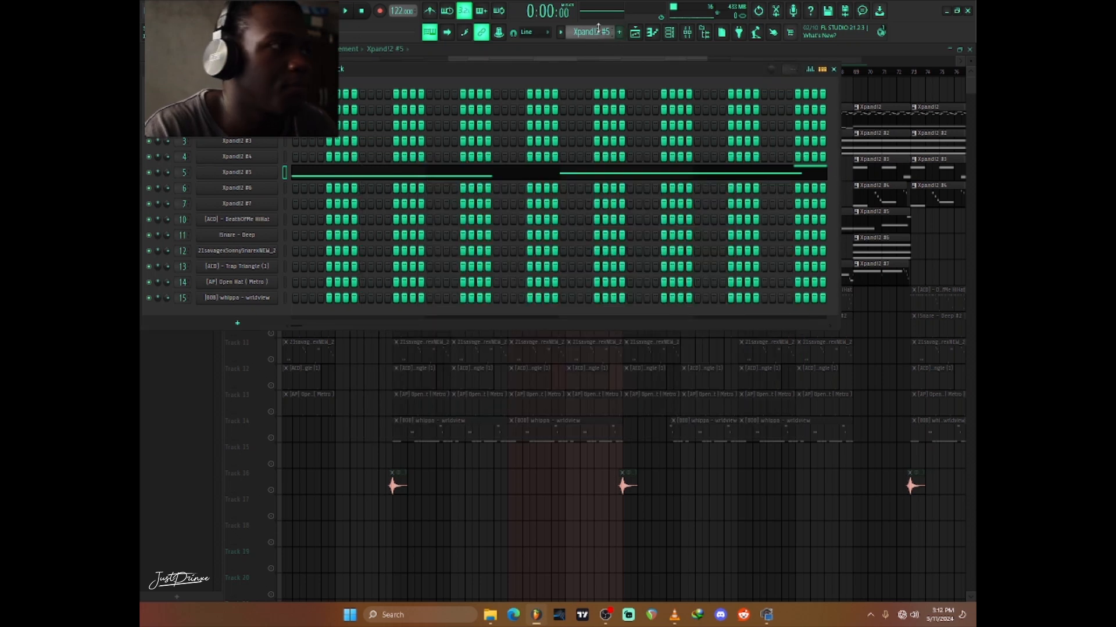
Select the Xpand!2 #6 pattern and examine its notes in the piano roll during playback, stopping at the end.
{"action": "scroll", "coordinate": [598, 29], "scroll_direction": "down", "scroll_amount": 1}
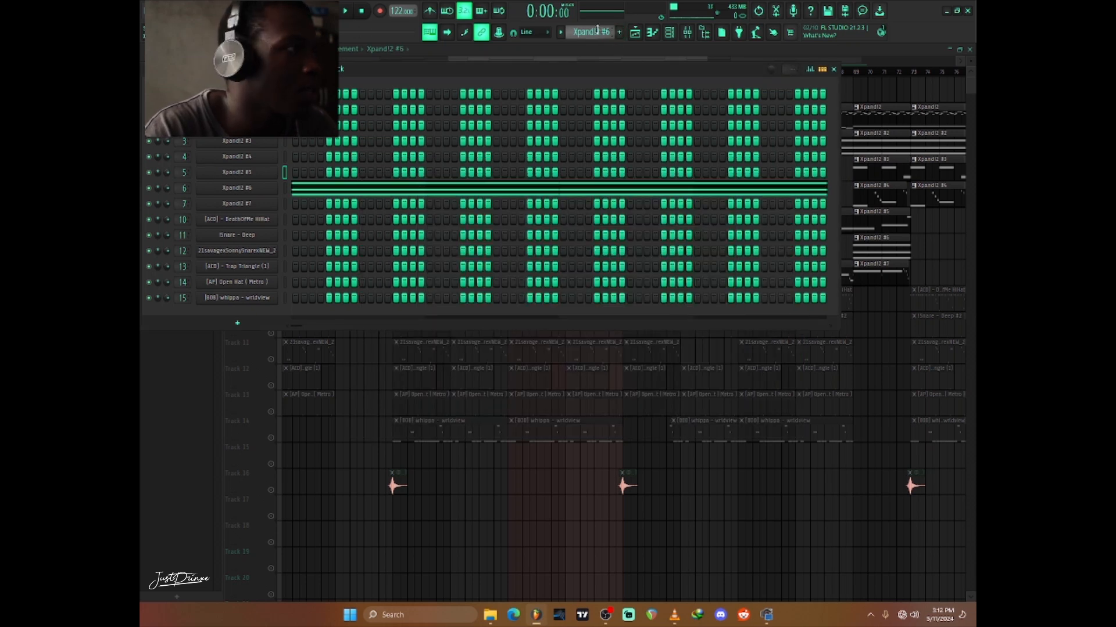
{"action": "left_click", "coordinate": [258, 192]}
{"action": "left_click", "coordinate": [260, 195]}
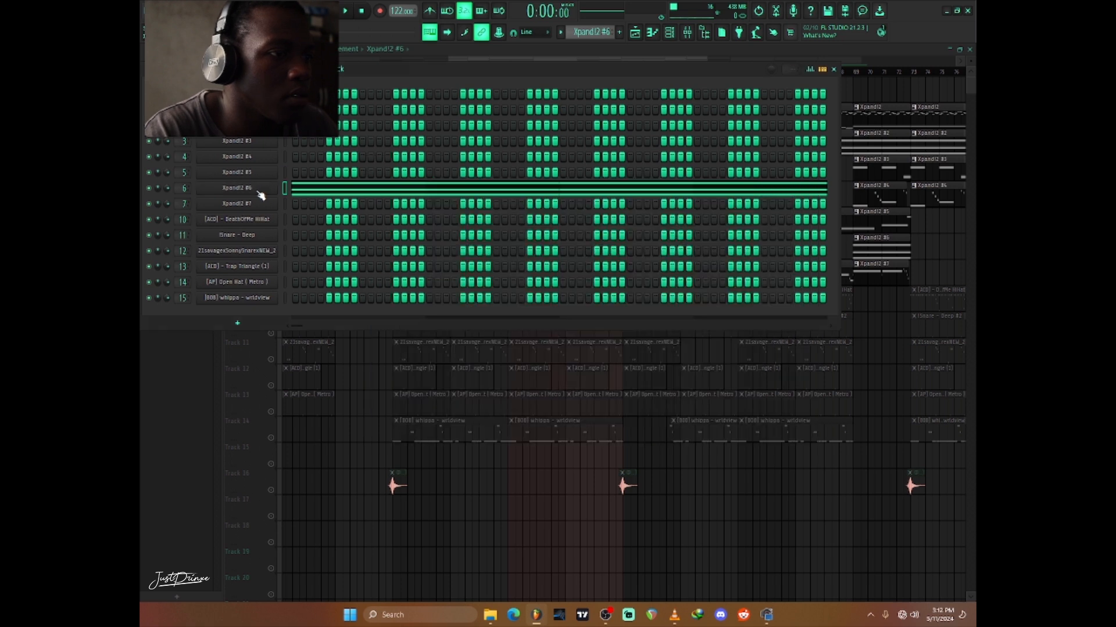
{"action": "left_click", "coordinate": [306, 193]}
{"action": "key", "text": "space"}
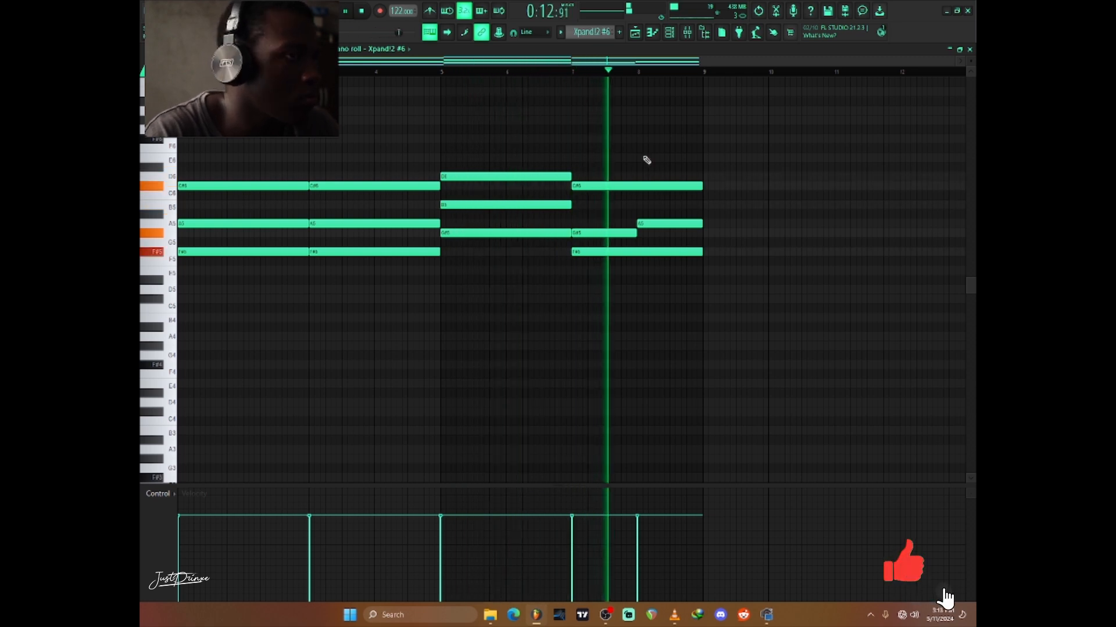
{"action": "key", "text": "space"}
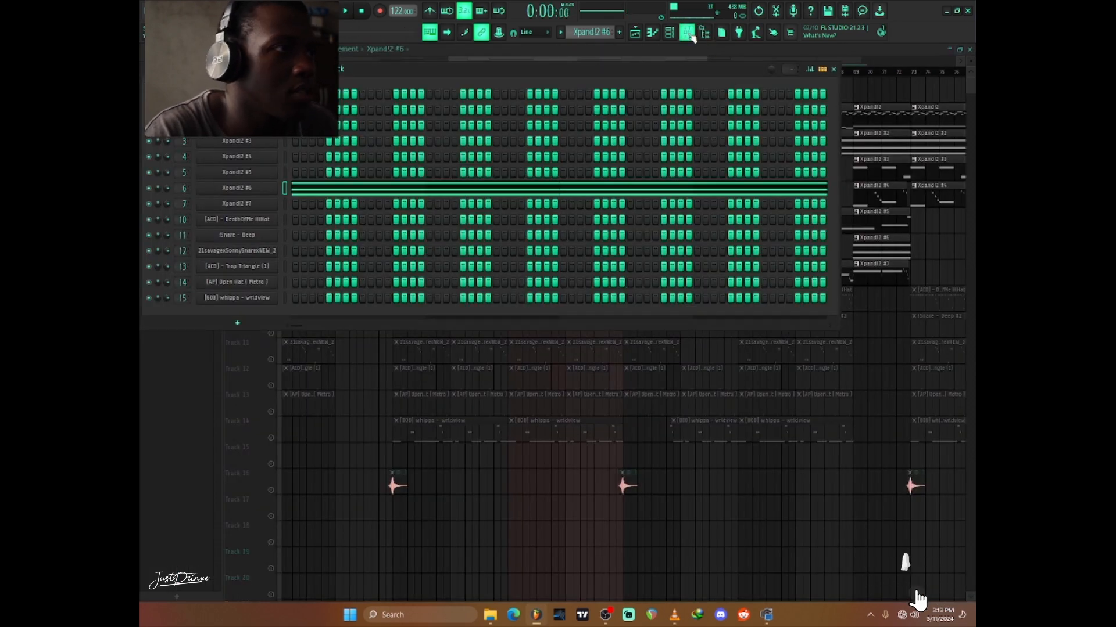
Inspect the Wider and Fruity parametric EQ 2 settings on the Xpand!2 #6 mixer track, closing the mixer at the end.
{"action": "left_click", "coordinate": [689, 34]}
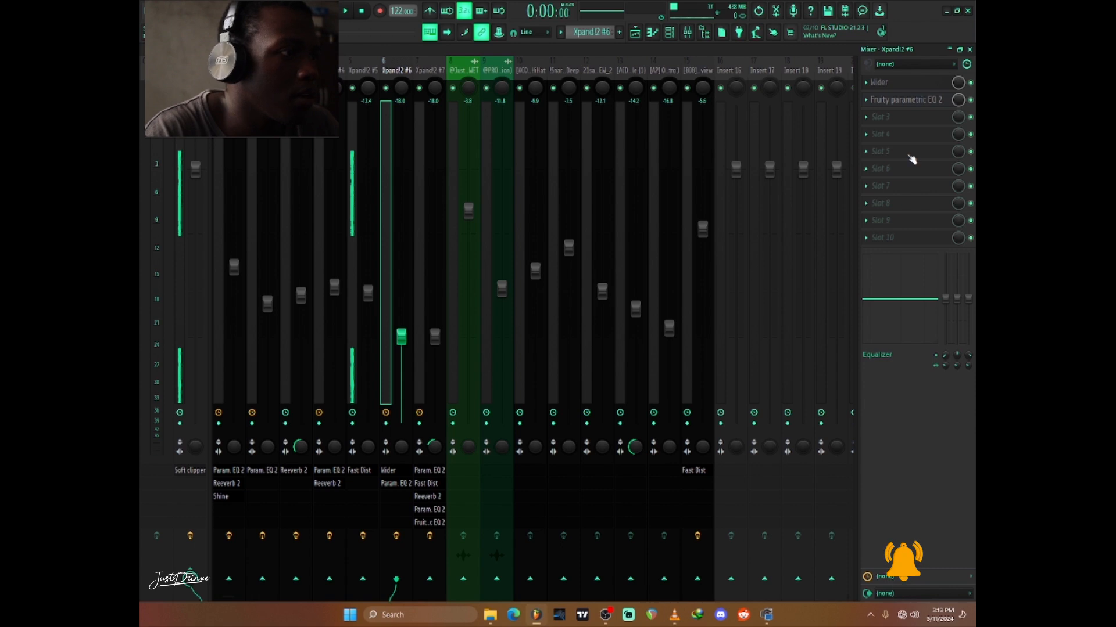
{"action": "left_click", "coordinate": [907, 83]}
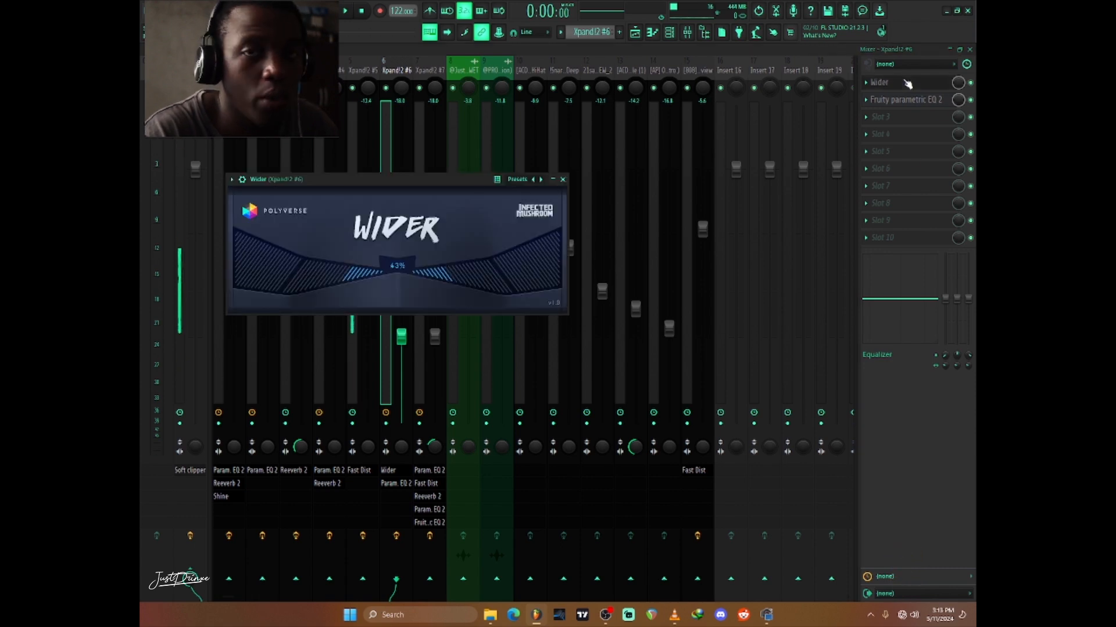
{"action": "left_click", "coordinate": [906, 83]}
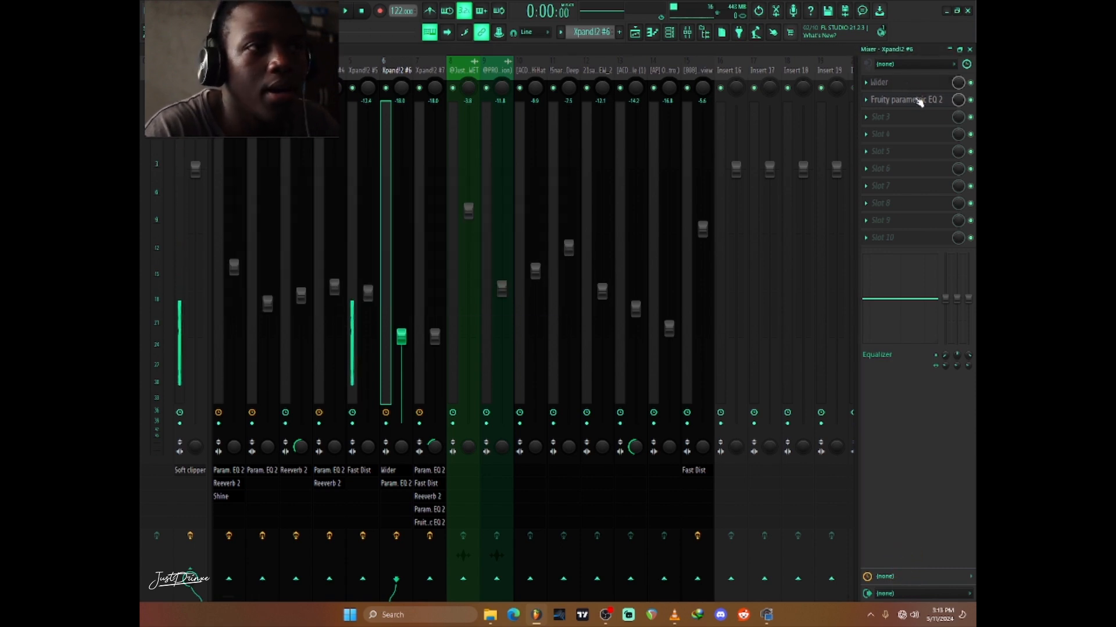
{"action": "left_click", "coordinate": [920, 101]}
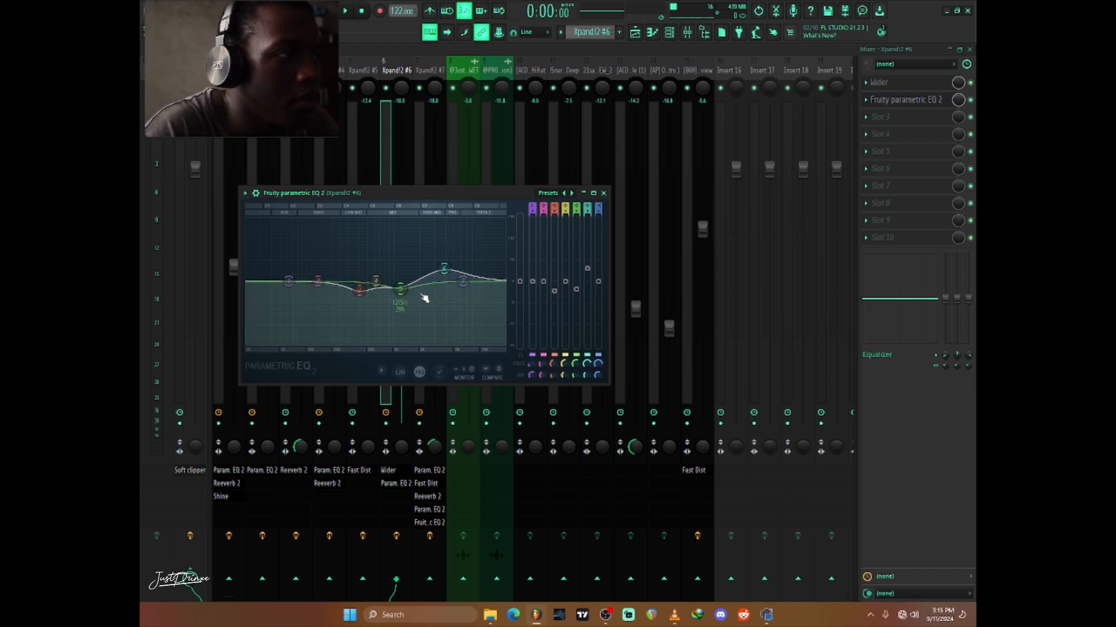
{"action": "left_click", "coordinate": [930, 103]}
{"action": "left_click", "coordinate": [969, 49]}
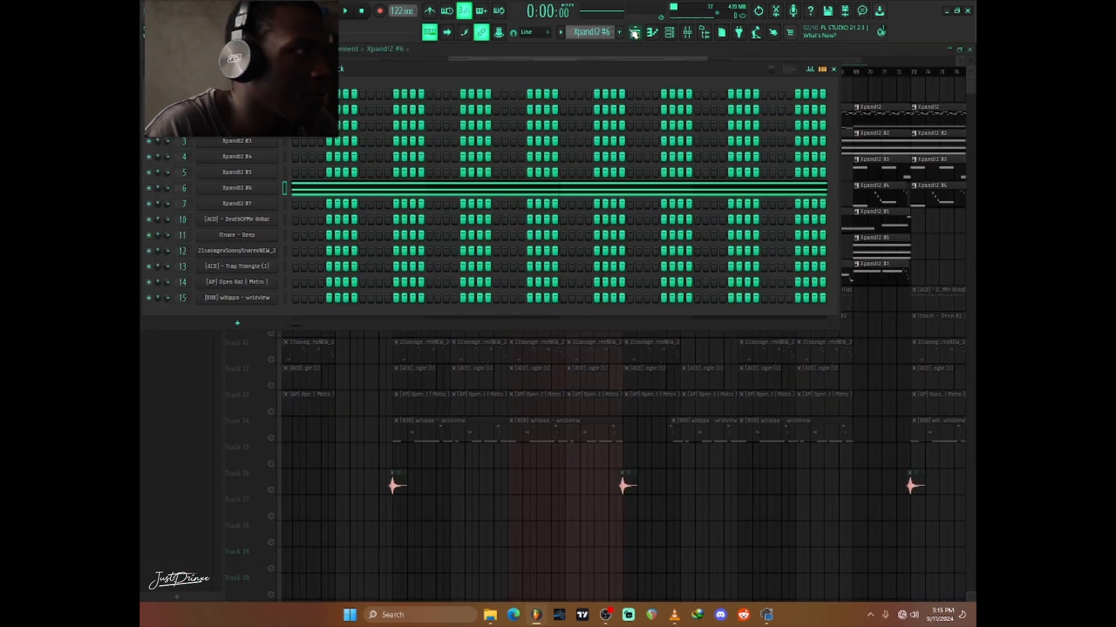
Select the Xpand!2 #7 pattern and examine its notes in the piano roll during playback, closing it and stopping at the end.
{"action": "scroll", "coordinate": [595, 35], "scroll_direction": "up", "scroll_amount": 1}
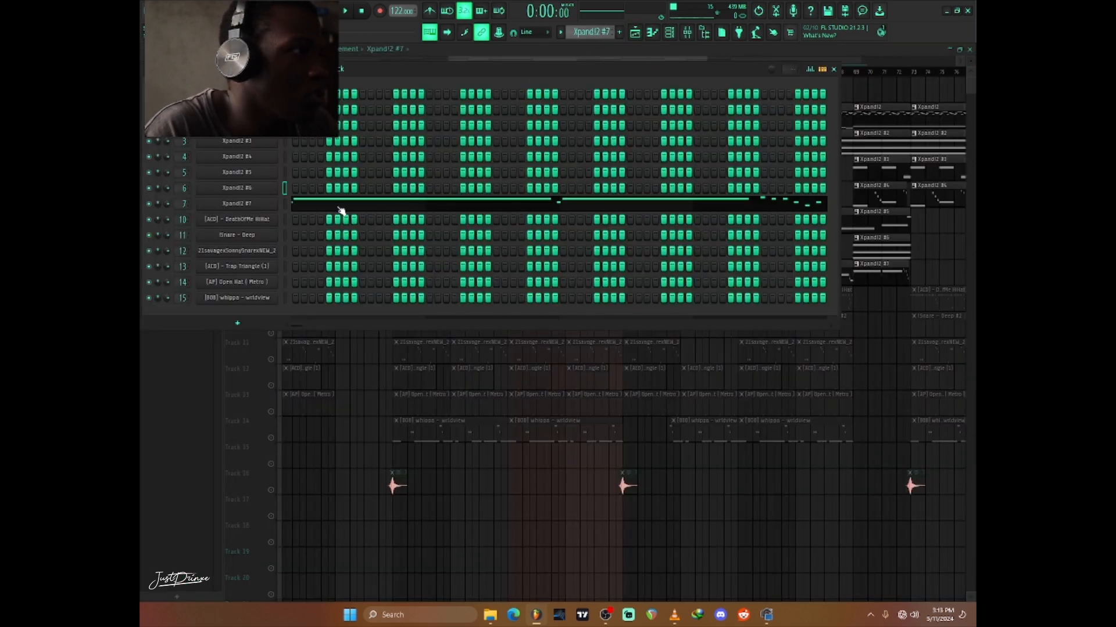
{"action": "left_click", "coordinate": [342, 210]}
{"action": "key", "text": "space"}
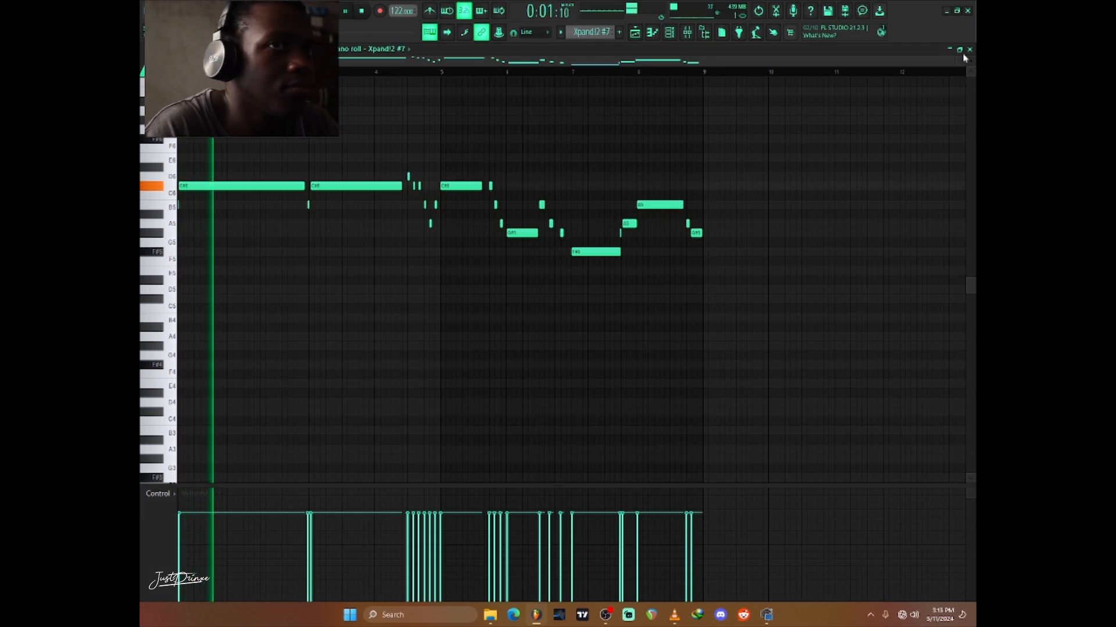
{"action": "scroll", "coordinate": [738, 192], "scroll_direction": "up", "scroll_amount": 1}
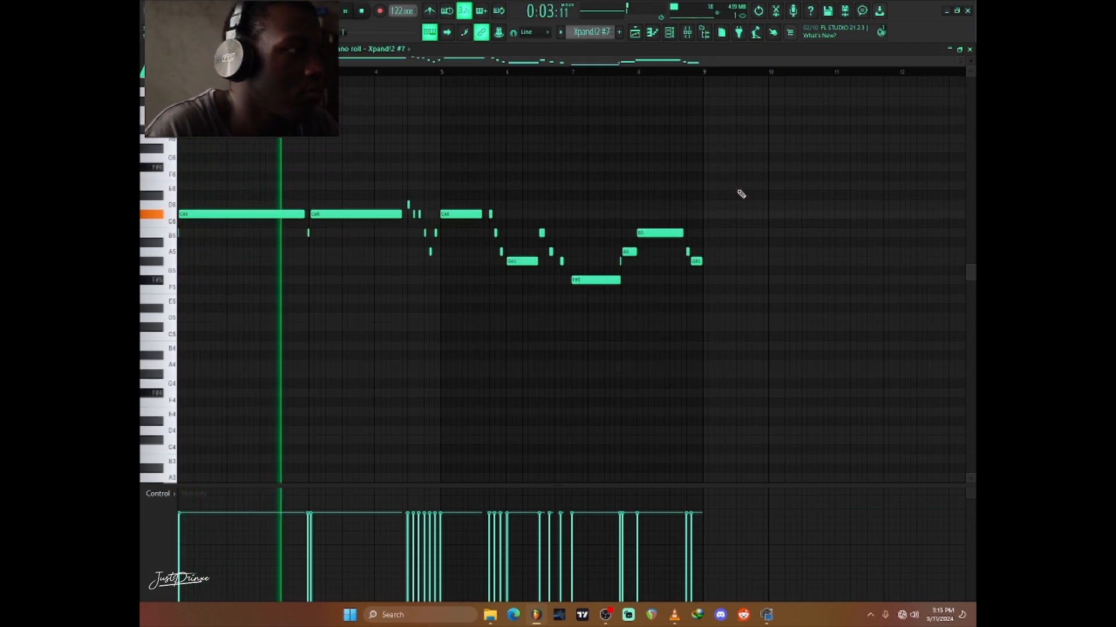
{"action": "scroll", "coordinate": [749, 195], "scroll_direction": "up", "scroll_amount": 1}
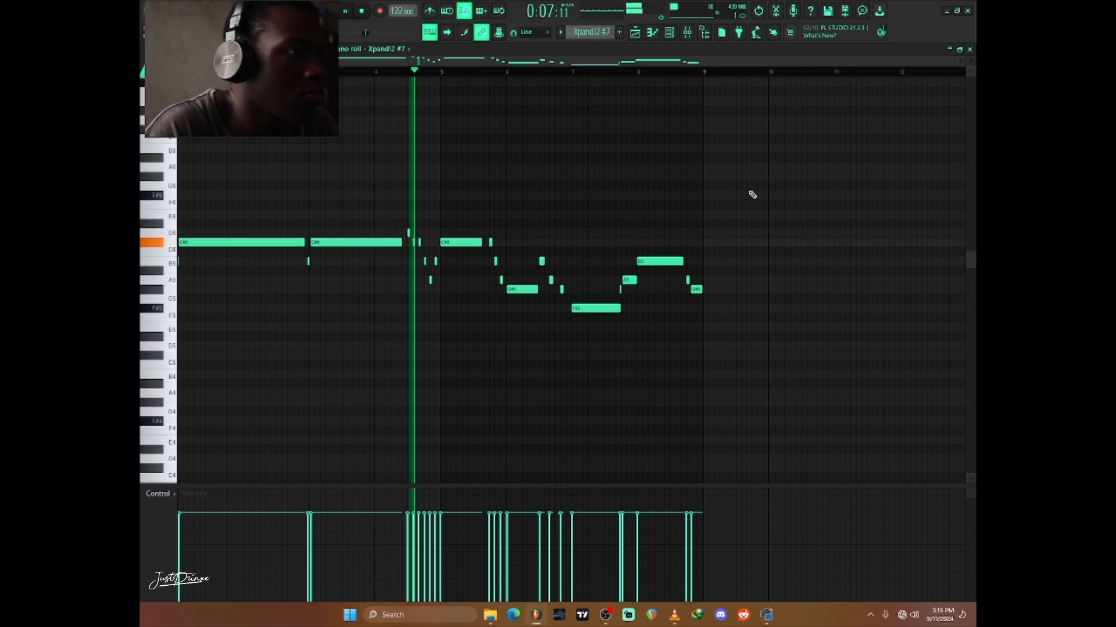
{"action": "left_click", "coordinate": [969, 49]}
{"action": "key", "text": "space"}
Inspect the first Fruity parametric EQ 2 with its preset list, Fruity Fast Dist and Fruity Reeverb 2 on the Xpand!2 #7 mixer track.
{"action": "left_click", "coordinate": [691, 32]}
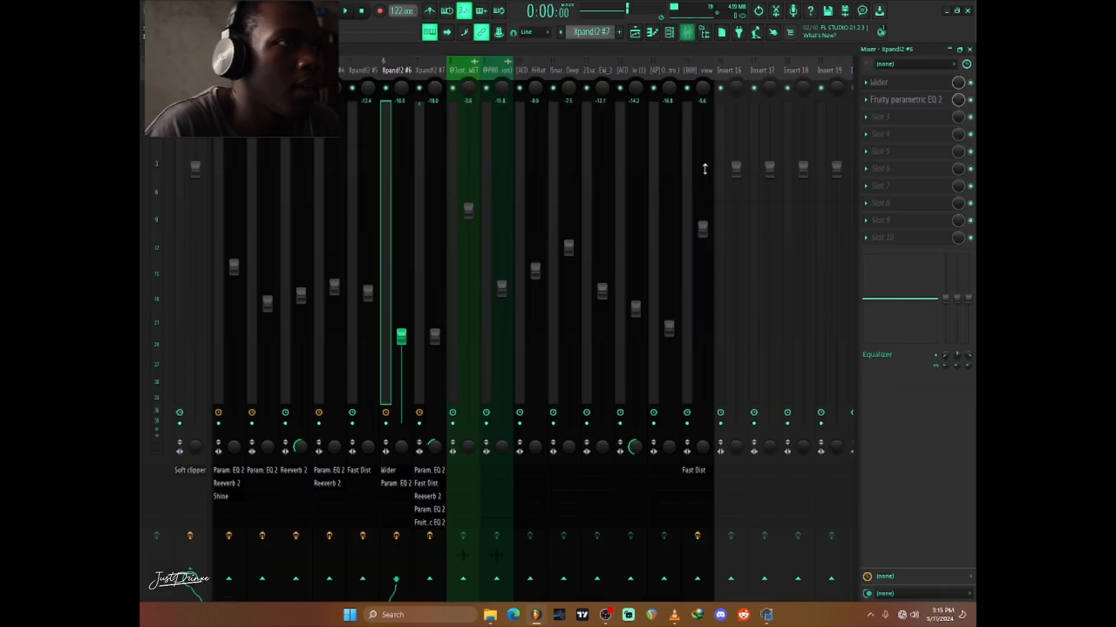
{"action": "left_click", "coordinate": [422, 82]}
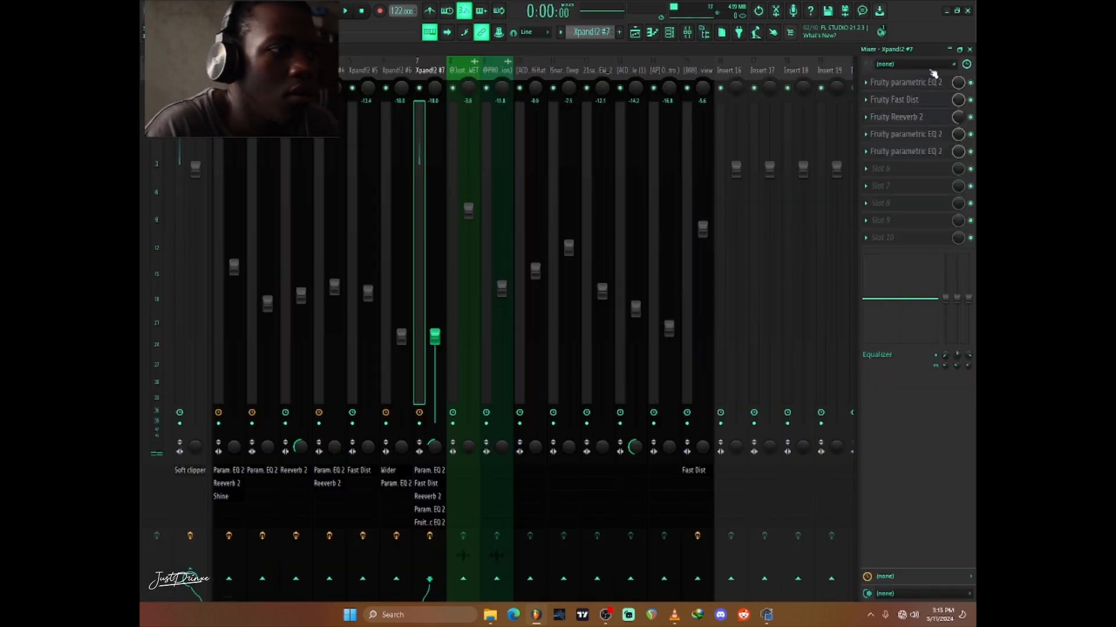
{"action": "left_click", "coordinate": [921, 87]}
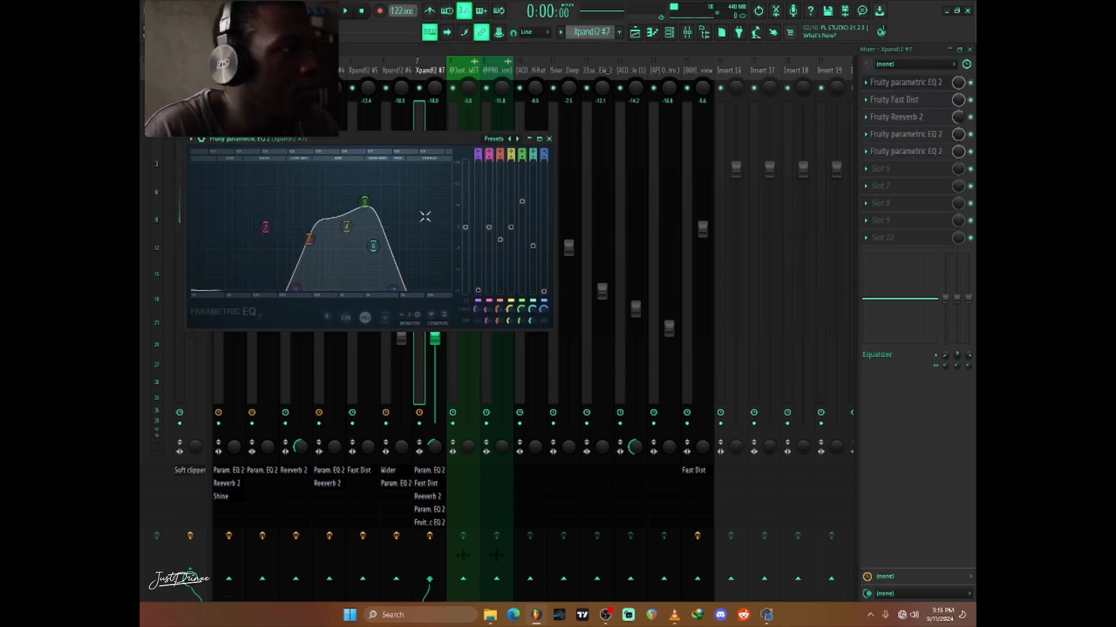
{"action": "left_click", "coordinate": [511, 139]}
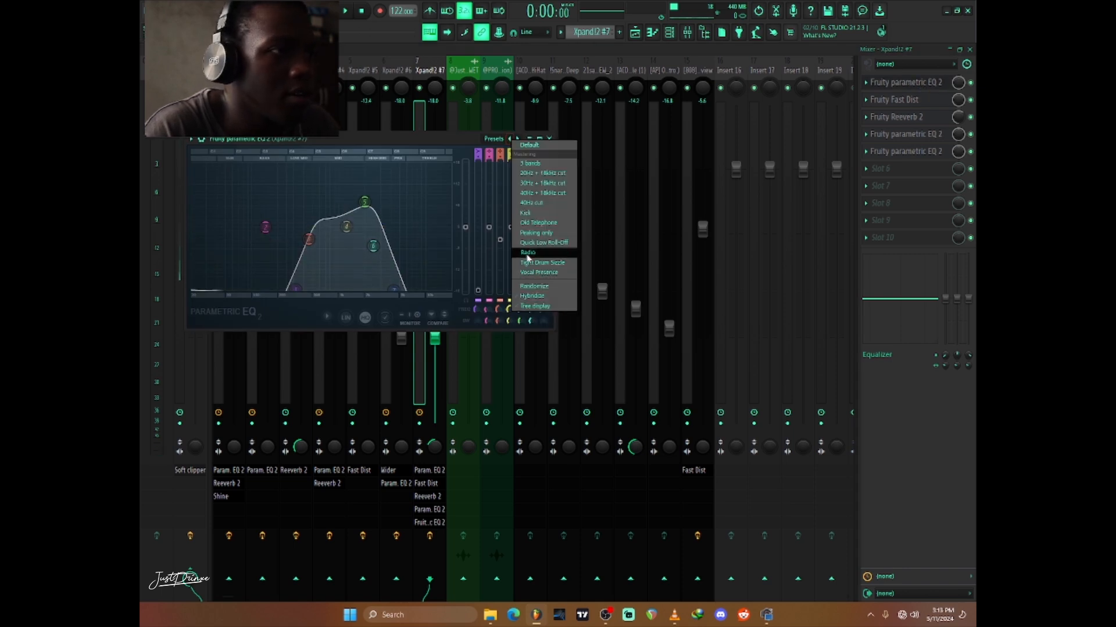
{"action": "left_click", "coordinate": [916, 87]}
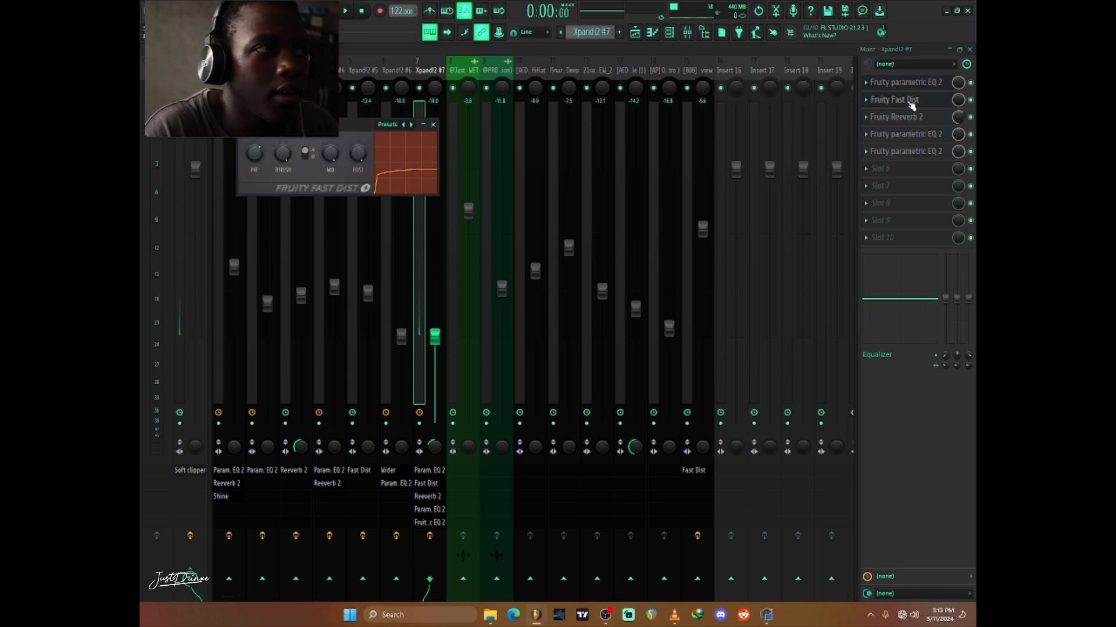
{"action": "left_click", "coordinate": [917, 119]}
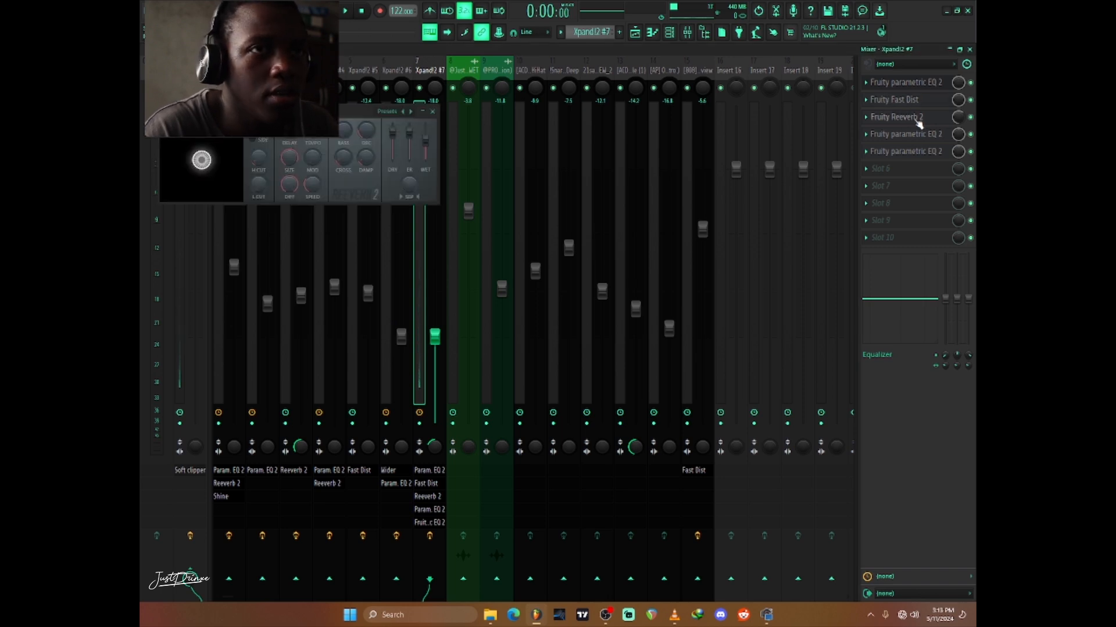
{"action": "left_click", "coordinate": [919, 119]}
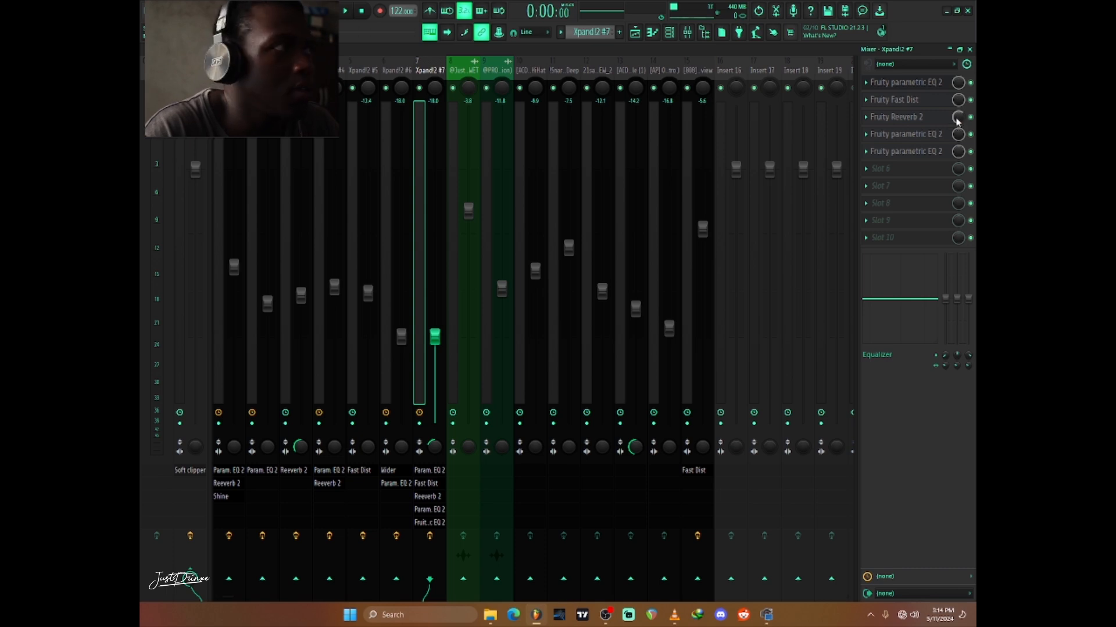
Inspect the last two Fruity parametric EQ 2 effects on the Xpand!2 #7 track, closing the mixer and all EQ windows at the end.
{"action": "left_click", "coordinate": [934, 136]}
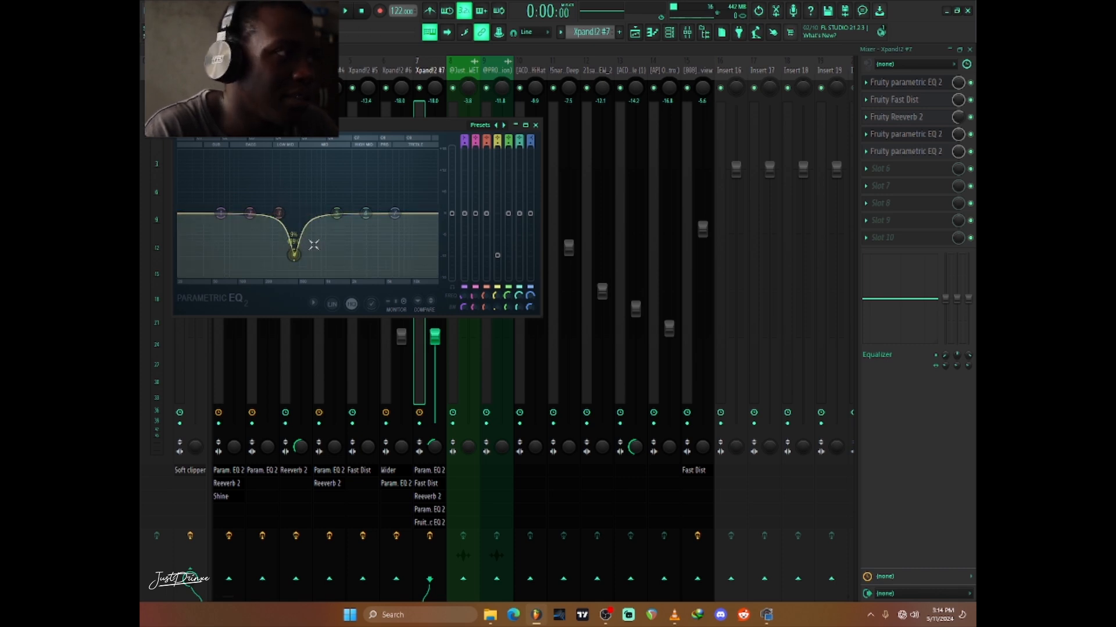
{"action": "left_click", "coordinate": [923, 138]}
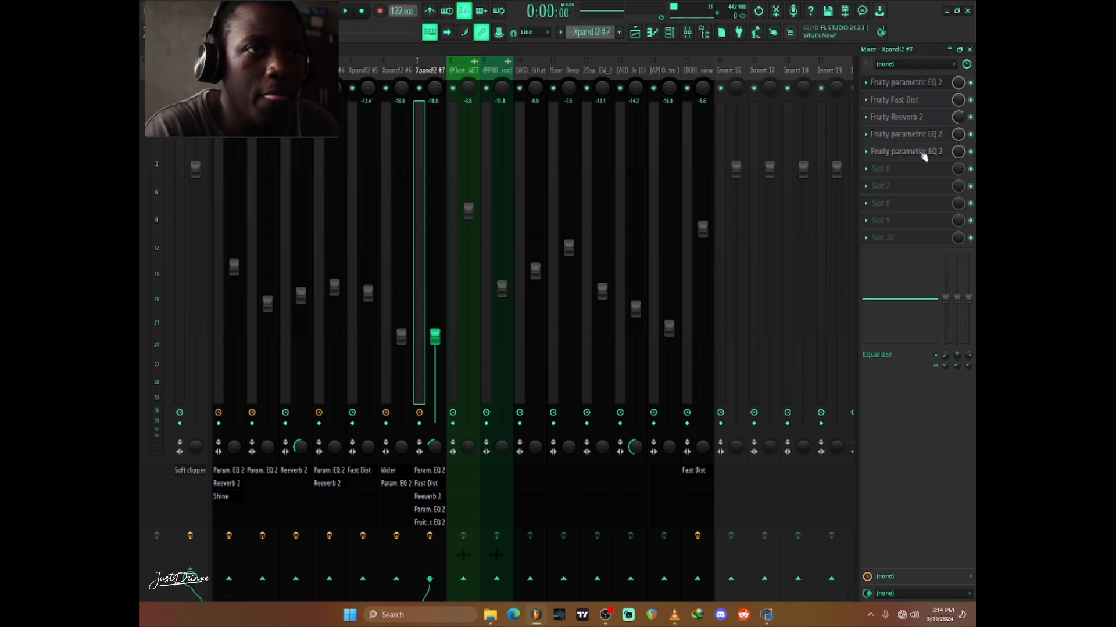
{"action": "left_click", "coordinate": [923, 152]}
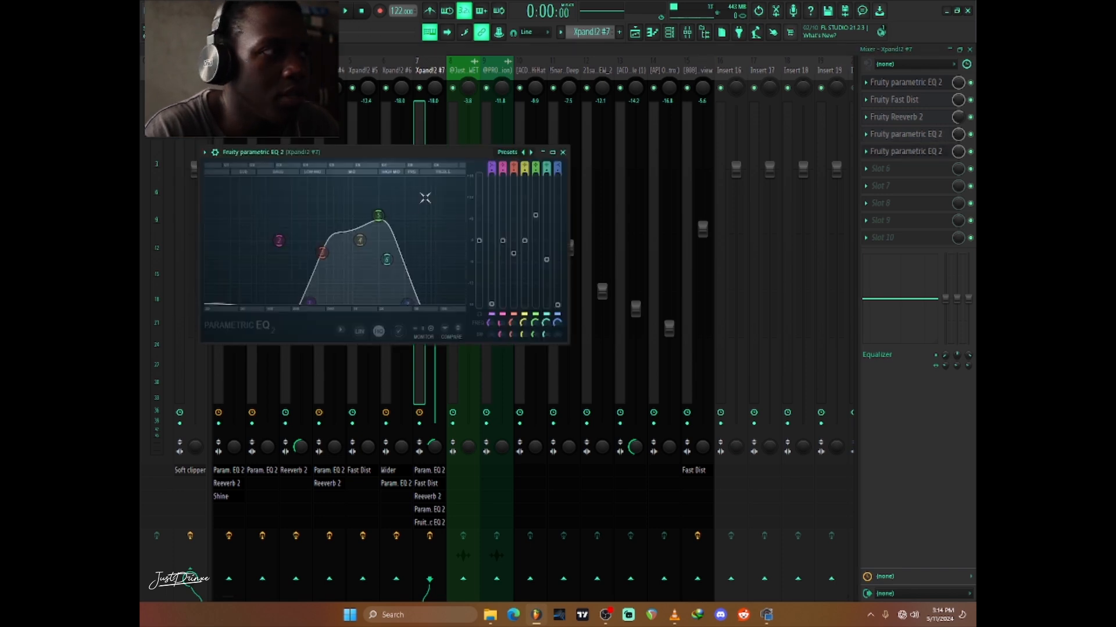
{"action": "left_click", "coordinate": [524, 153]}
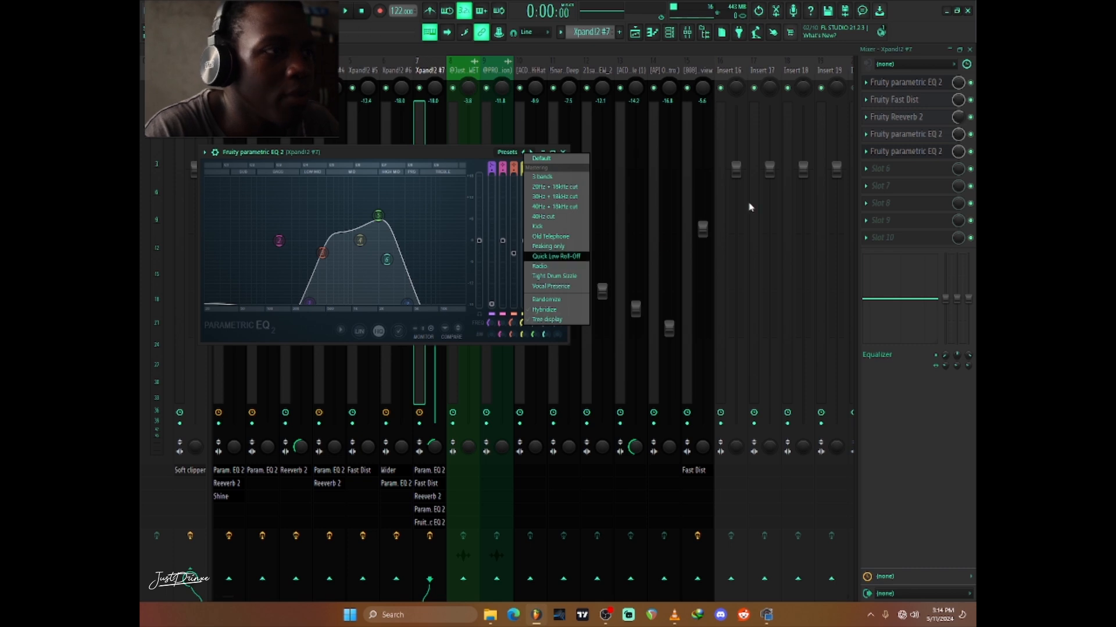
{"action": "left_click", "coordinate": [917, 151]}
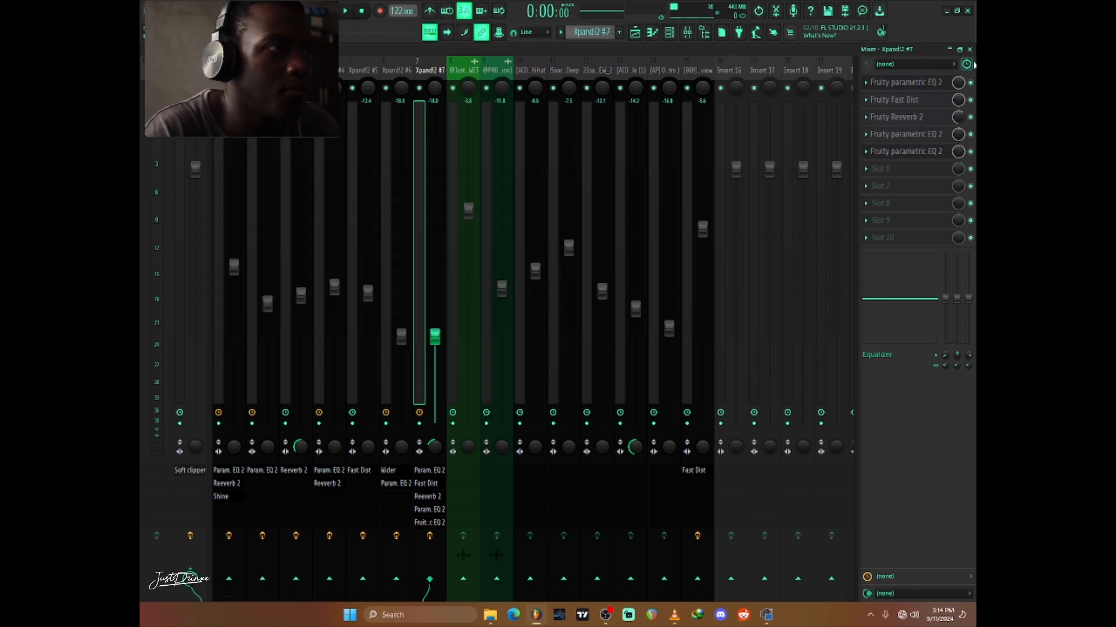
{"action": "left_click", "coordinate": [969, 50]}
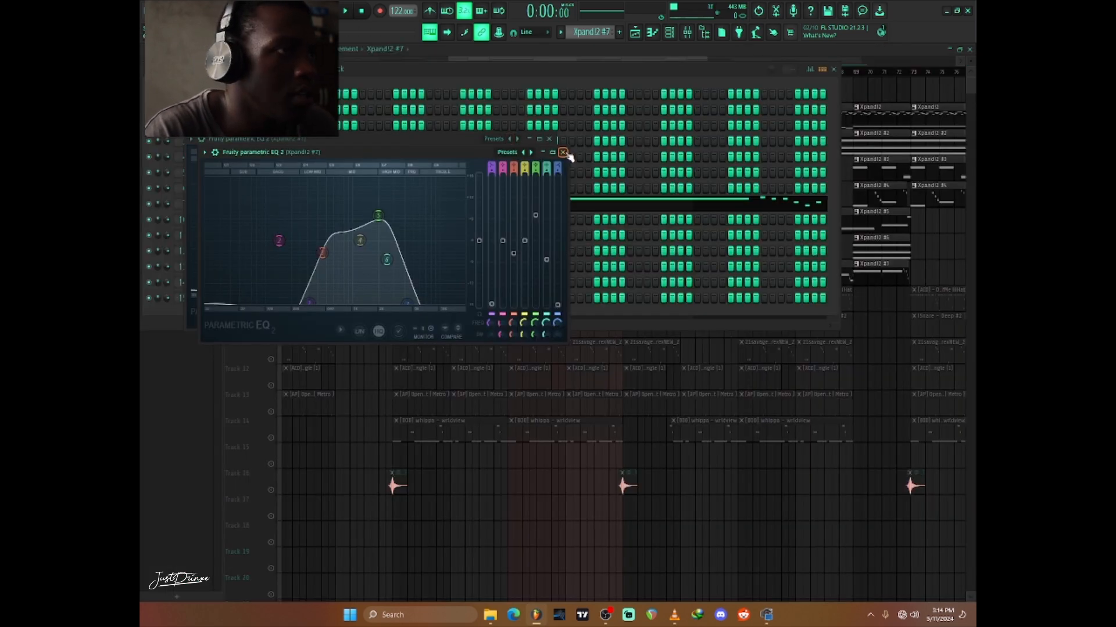
{"action": "left_click", "coordinate": [562, 152]}
{"action": "left_click", "coordinate": [549, 139]}
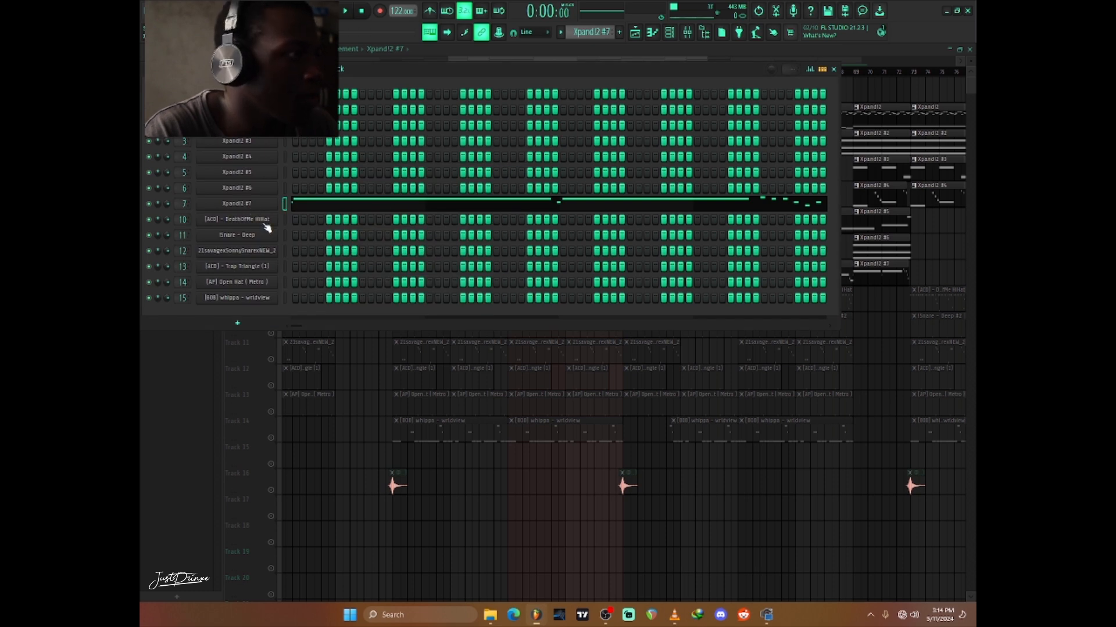
Inspect the Xpand!2 #7 instrument and its preset list, opening the Guitars category and closing the list at the end.
{"action": "left_click", "coordinate": [258, 205]}
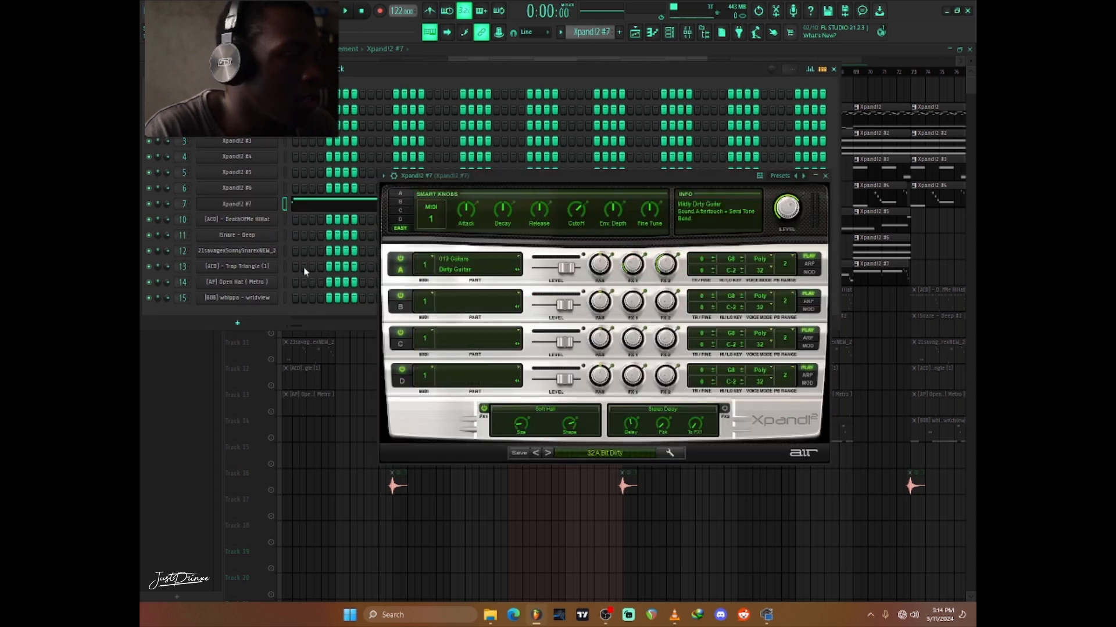
{"action": "left_click", "coordinate": [626, 454]}
{"action": "mouse_move", "coordinate": [604, 565]}
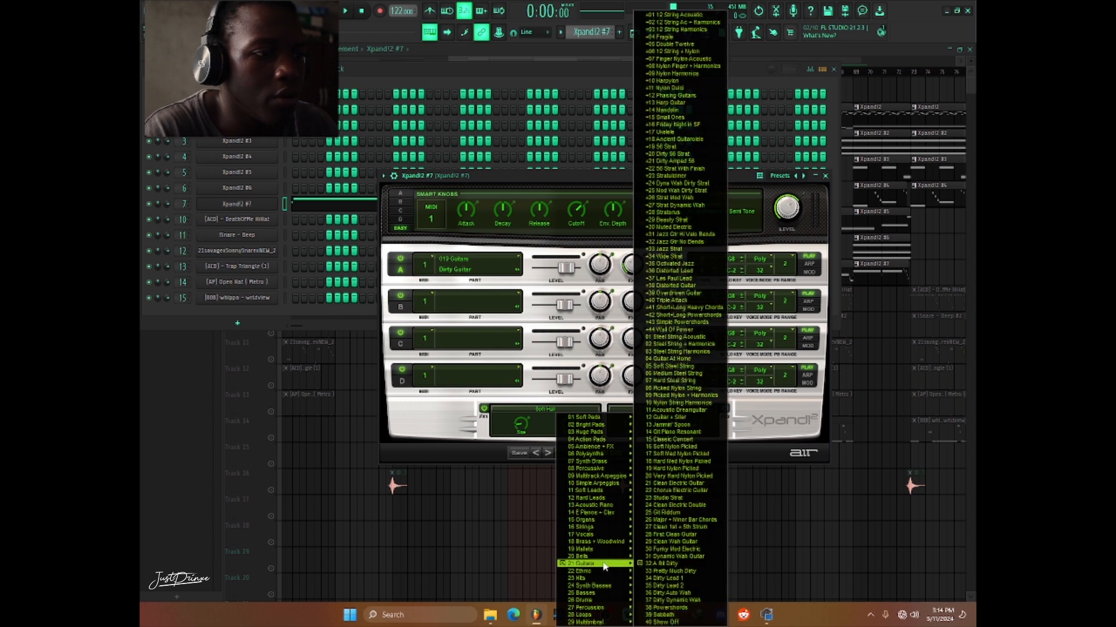
{"action": "left_click", "coordinate": [512, 173]}
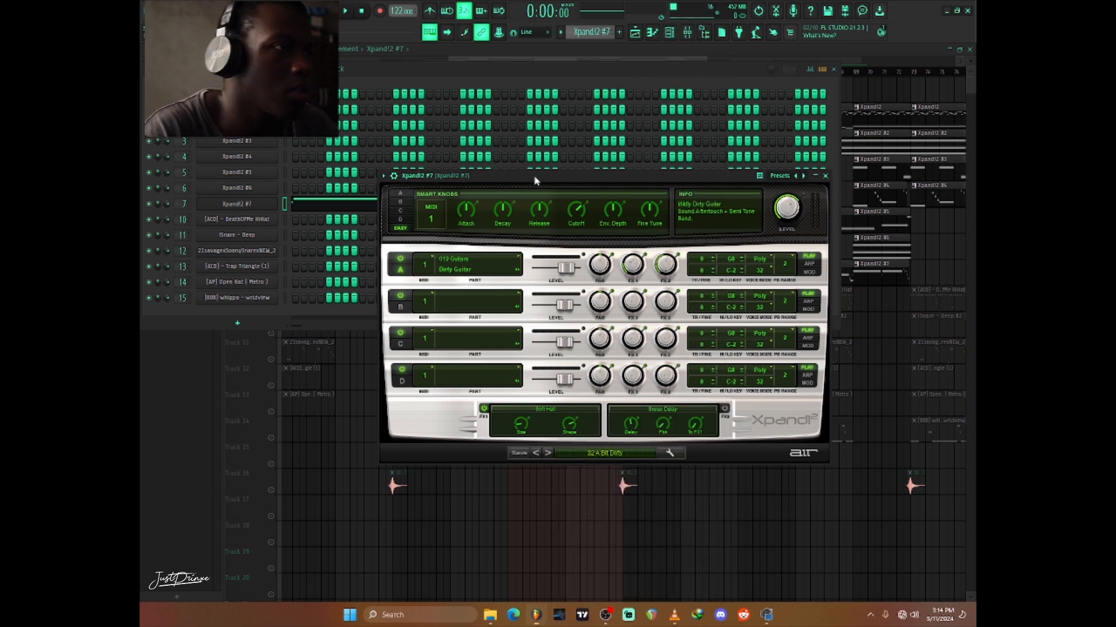
Select the playlist section from bar 37 to bar 53 and play the melody tracks together, clearing the clip selection and stopping at the end.
{"action": "key", "text": "F5"}
{"action": "left_click", "coordinate": [396, 77], "text": "ctrl+shift"}
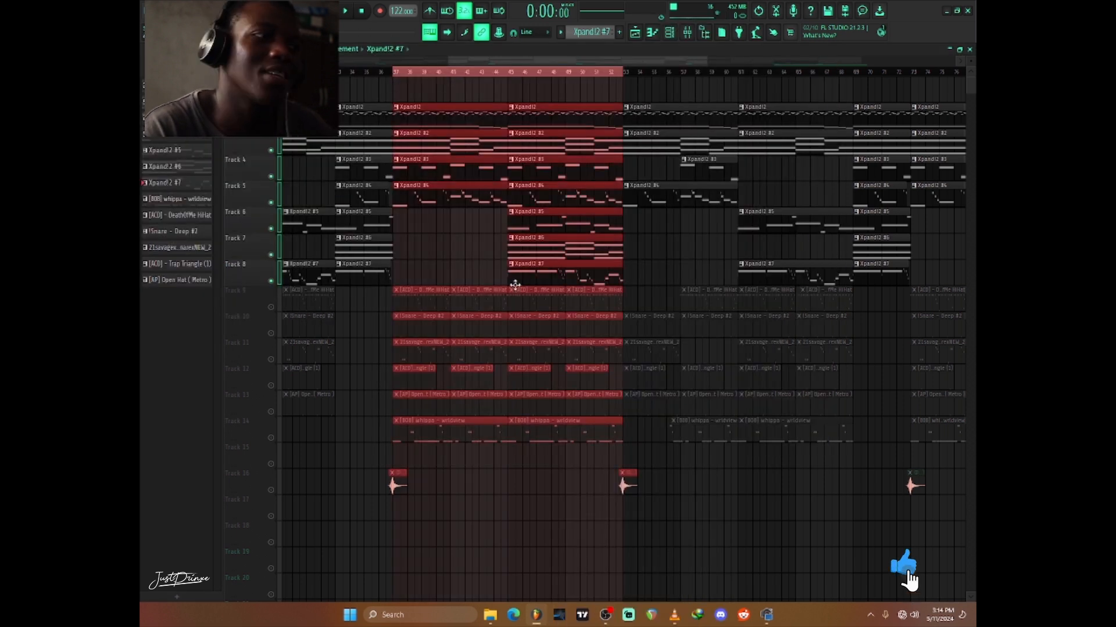
{"action": "key", "text": "space"}
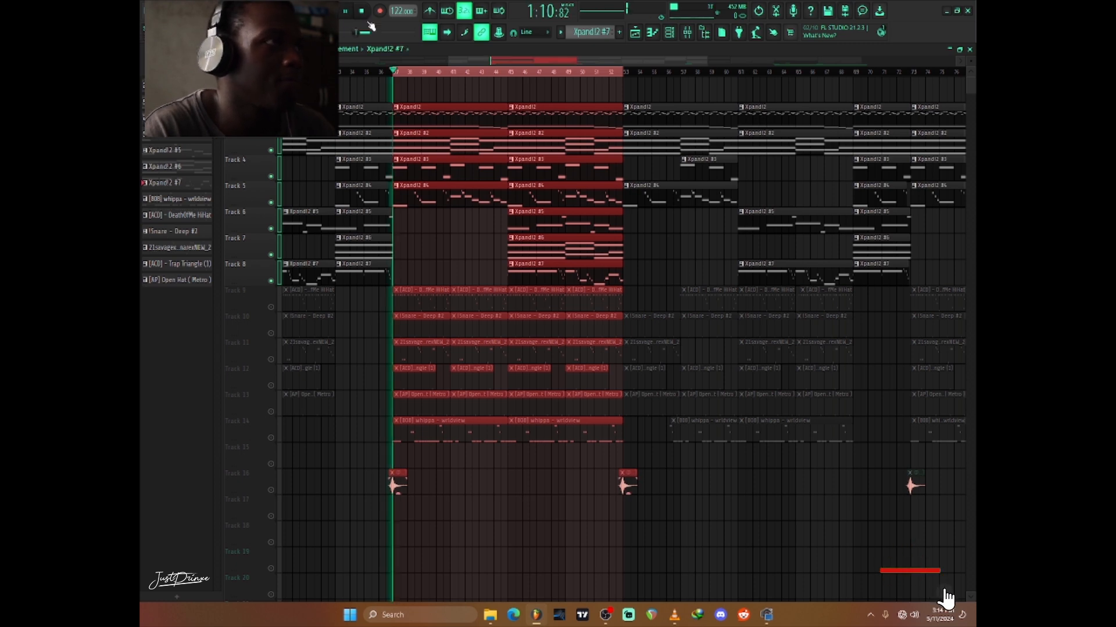
{"action": "left_click", "coordinate": [490, 510], "text": "ctrl"}
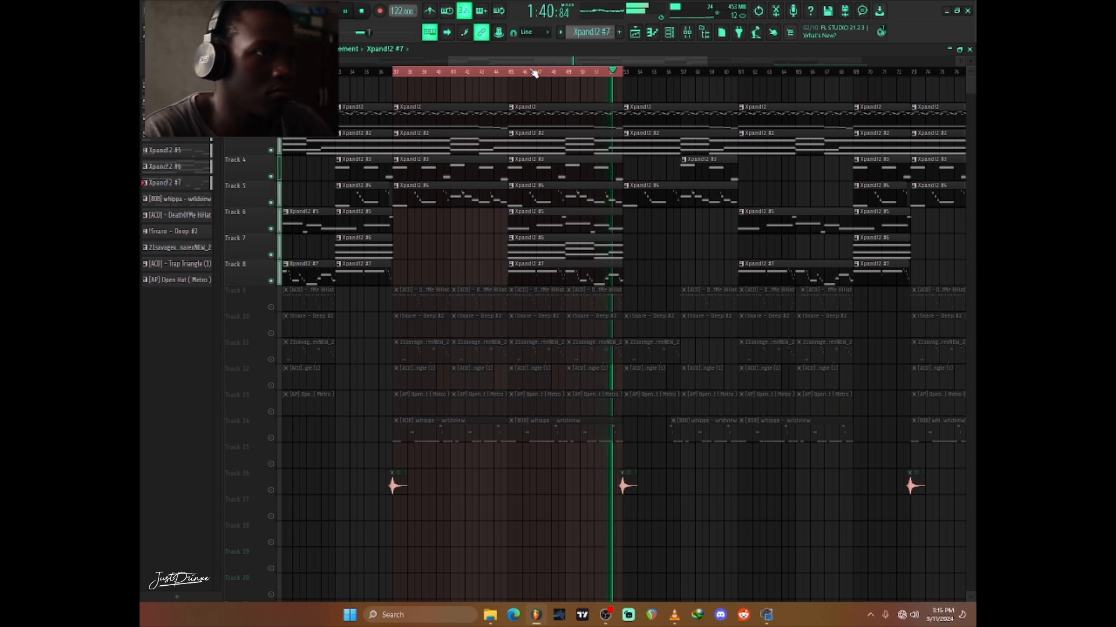
{"action": "key", "text": "space"}
Mute the melody tracks and enable drum tracks 9 to 14, playing the selected section and stopping at the end.
{"action": "scroll", "coordinate": [453, 200], "scroll_direction": "down", "scroll_amount": 4}
{"action": "scroll", "coordinate": [428, 181], "scroll_direction": "up", "scroll_amount": 4}
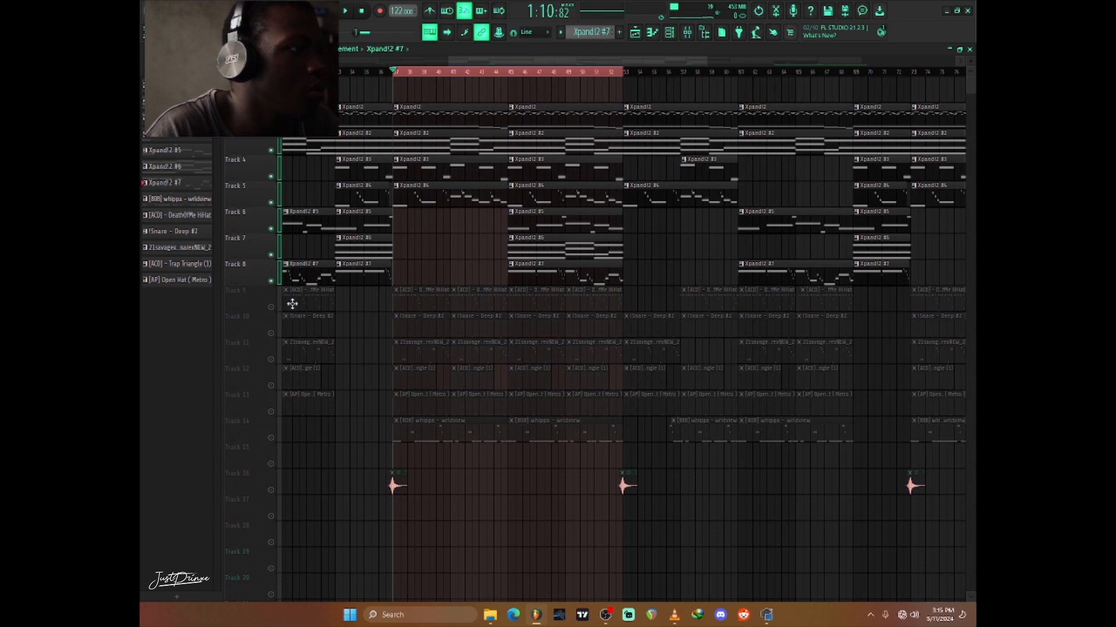
{"action": "right_click", "coordinate": [270, 439]}
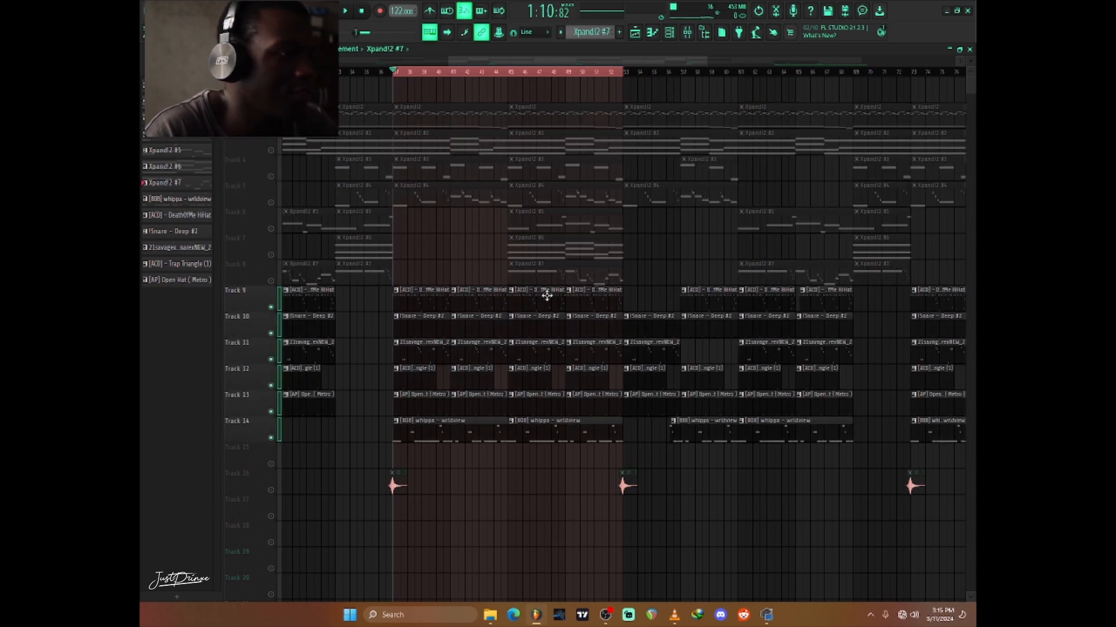
{"action": "key", "text": "space"}
{"action": "scroll", "coordinate": [442, 197], "scroll_direction": "down", "scroll_amount": 2}
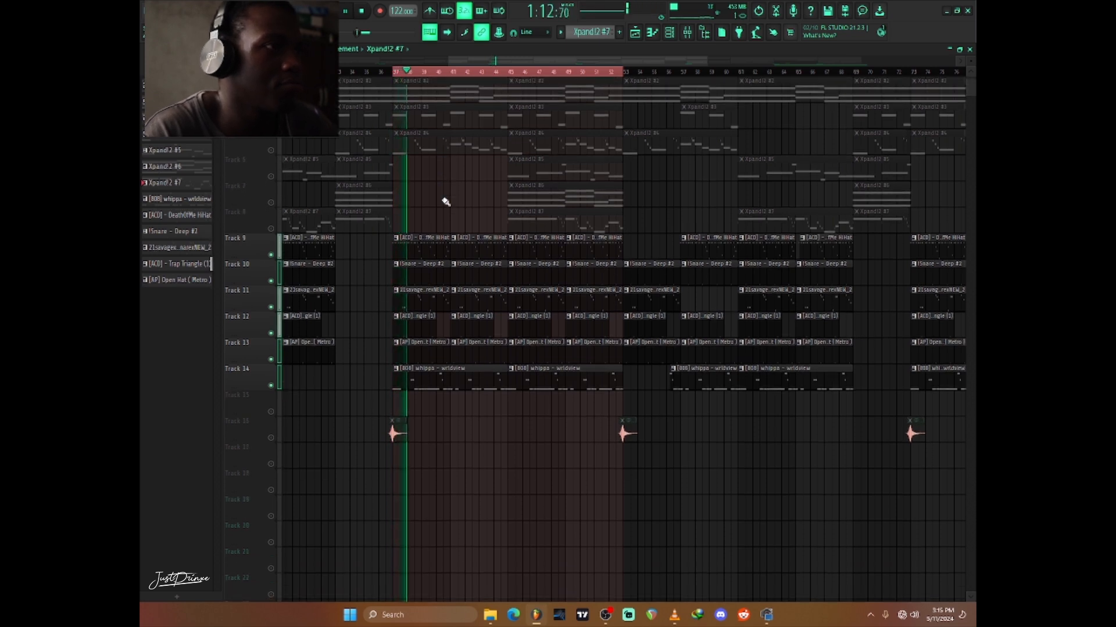
{"action": "scroll", "coordinate": [446, 202], "scroll_direction": "up", "scroll_amount": 1}
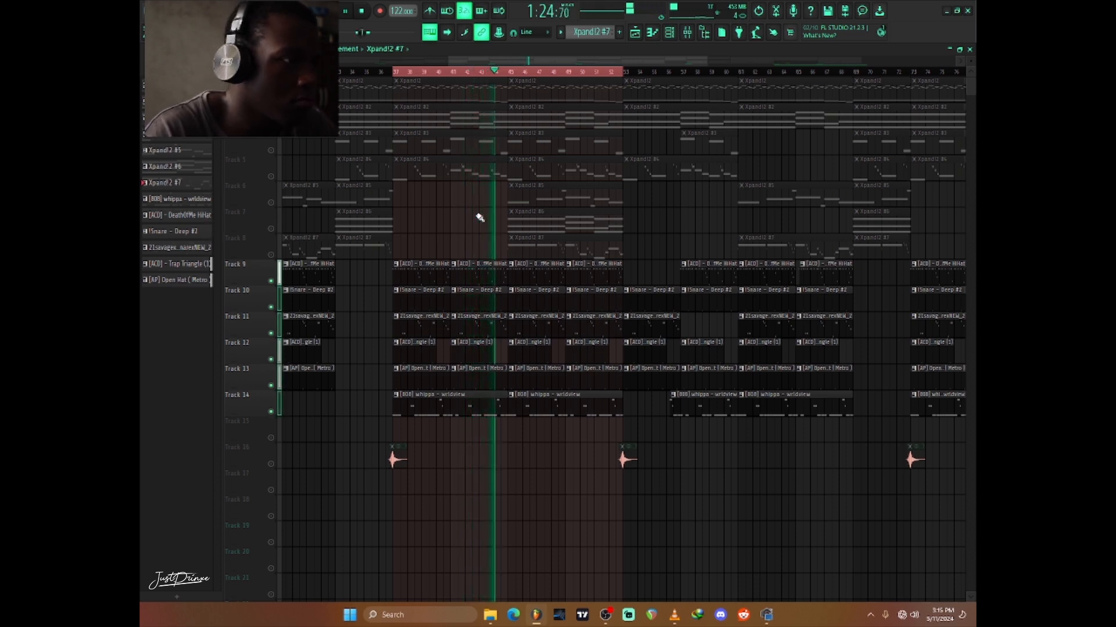
{"action": "key", "text": "space"}
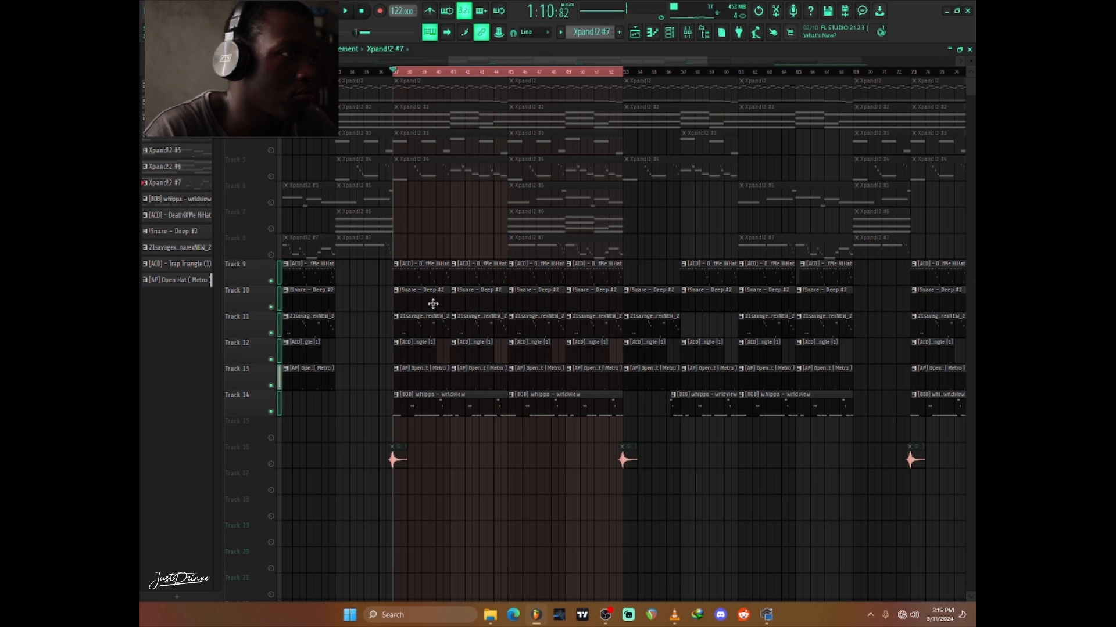
Examine the [ACD] - DeathOfMe HiHat pattern's notes in the piano roll during playback, stopping at the end.
{"action": "double_click", "coordinate": [427, 272]}
{"action": "left_click_drag", "start_coordinate": [539, 62], "coordinate": [346, 59]}
{"action": "scroll", "coordinate": [427, 179], "scroll_direction": "down", "scroll_amount": 3}
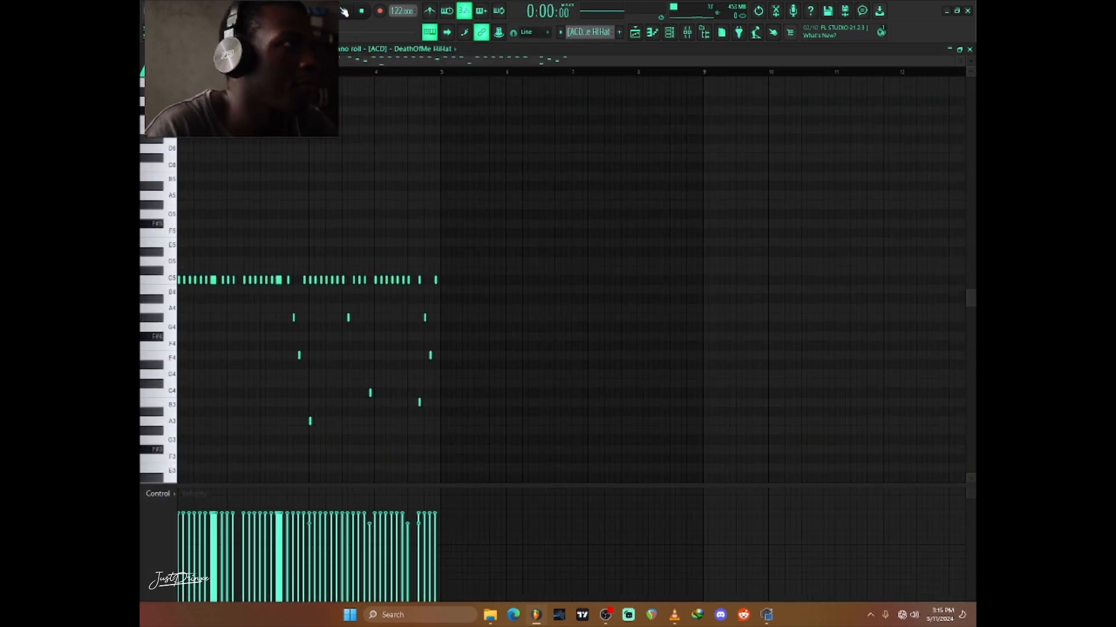
{"action": "left_click", "coordinate": [344, 11]}
{"action": "scroll", "coordinate": [685, 78], "scroll_direction": "up", "scroll_amount": 2}
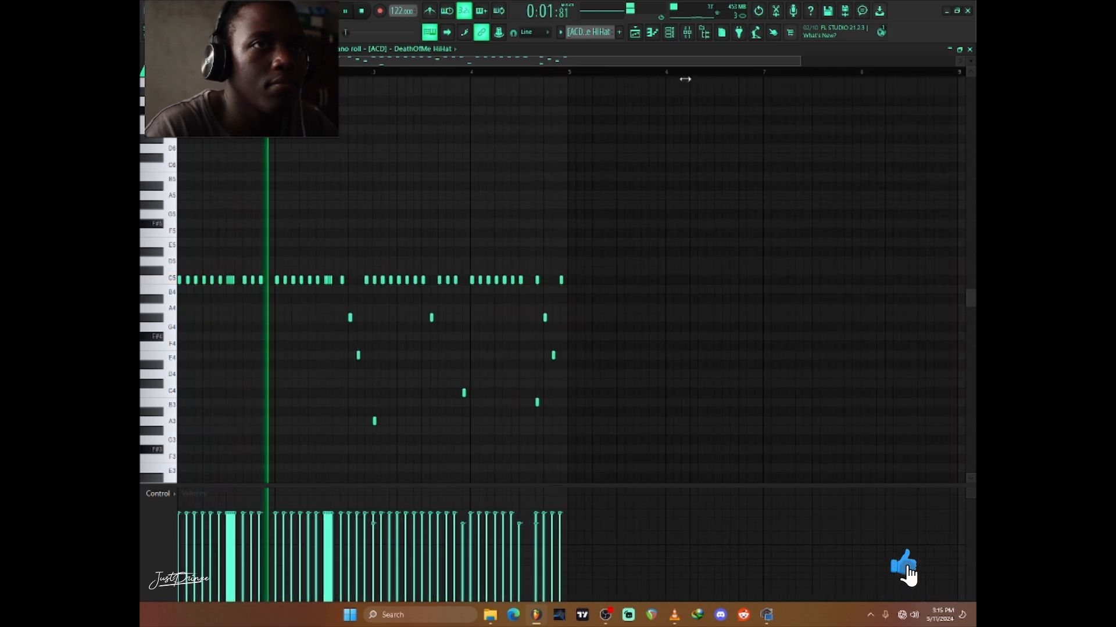
{"action": "scroll", "coordinate": [684, 79], "scroll_direction": "up", "scroll_amount": 2}
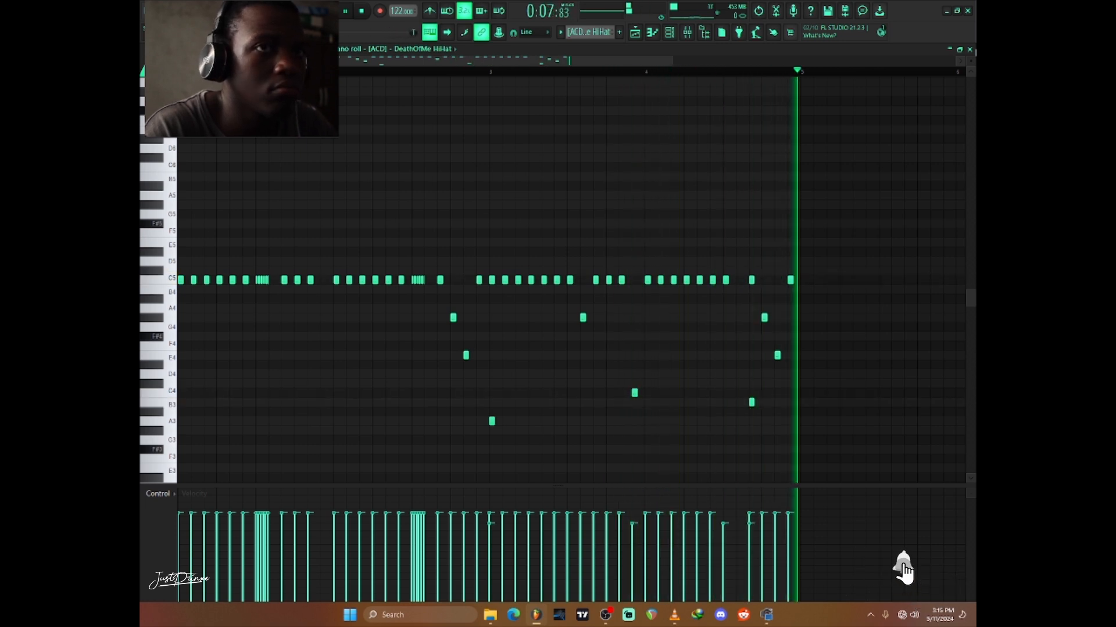
{"action": "key", "text": "space"}
Play the Snare - Deep #2, 21savagexSonnySnares, Trap Triangle (1) and Open Hat ( Metro ) patterns one by one with the channel rack open.
{"action": "left_click", "coordinate": [671, 33]}
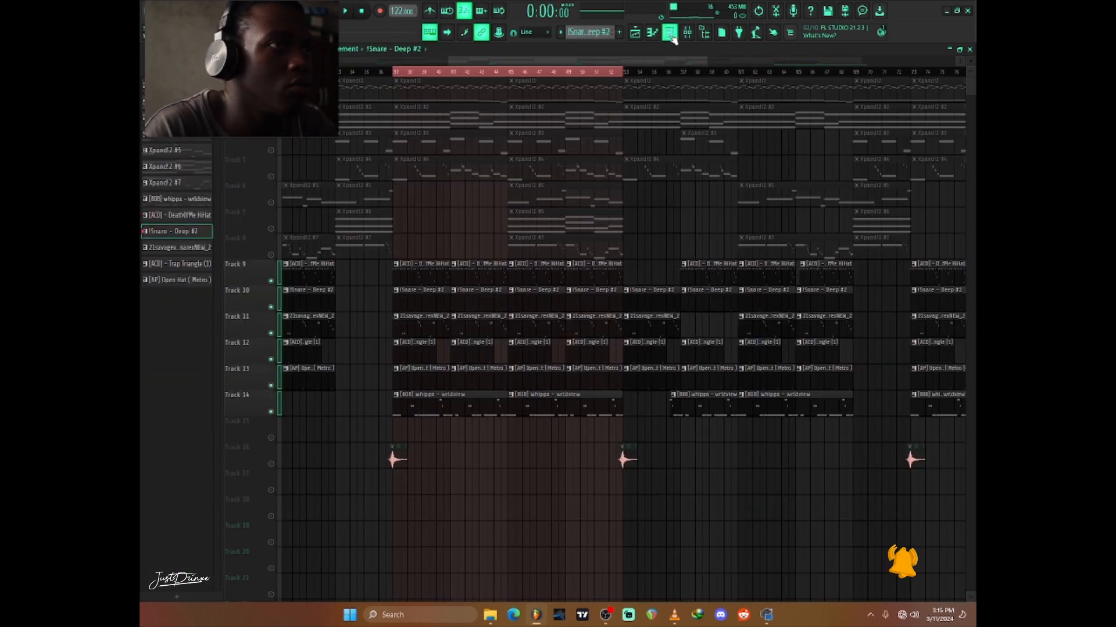
{"action": "left_click", "coordinate": [671, 35]}
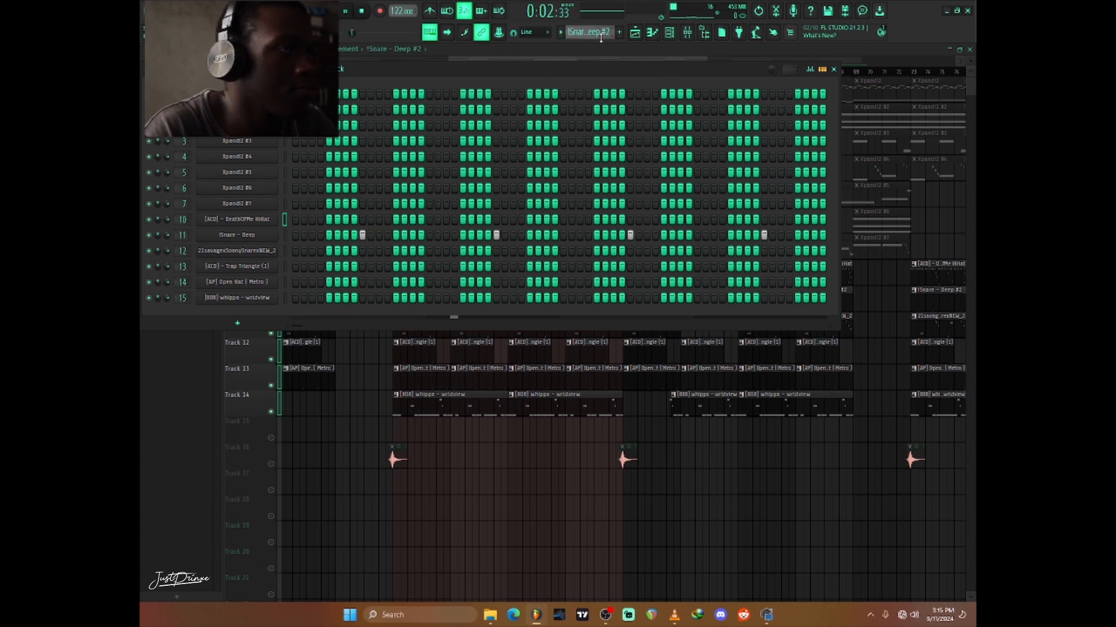
{"action": "scroll", "coordinate": [601, 37], "scroll_direction": "down", "scroll_amount": 1}
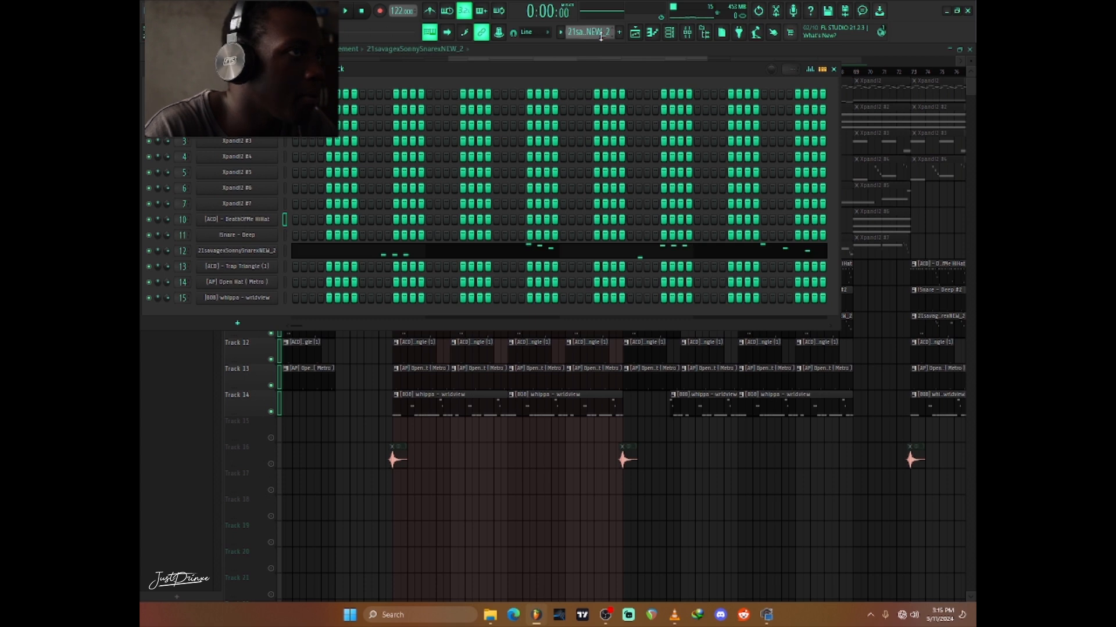
{"action": "left_click", "coordinate": [440, 263]}
{"action": "key", "text": "space"}
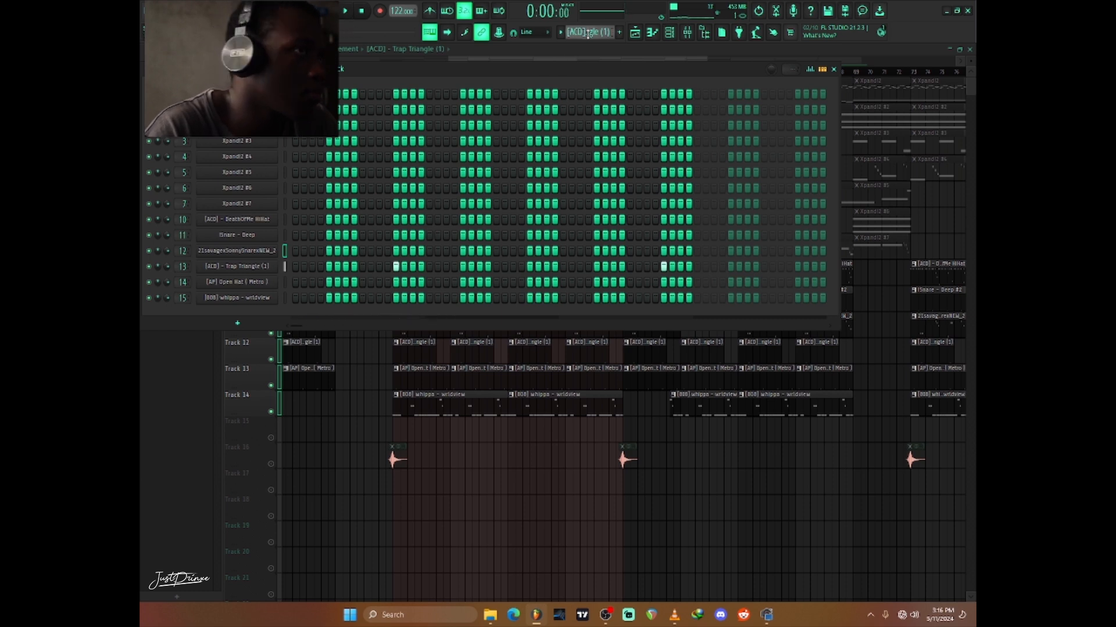
{"action": "scroll", "coordinate": [588, 33], "scroll_direction": "down", "scroll_amount": 1}
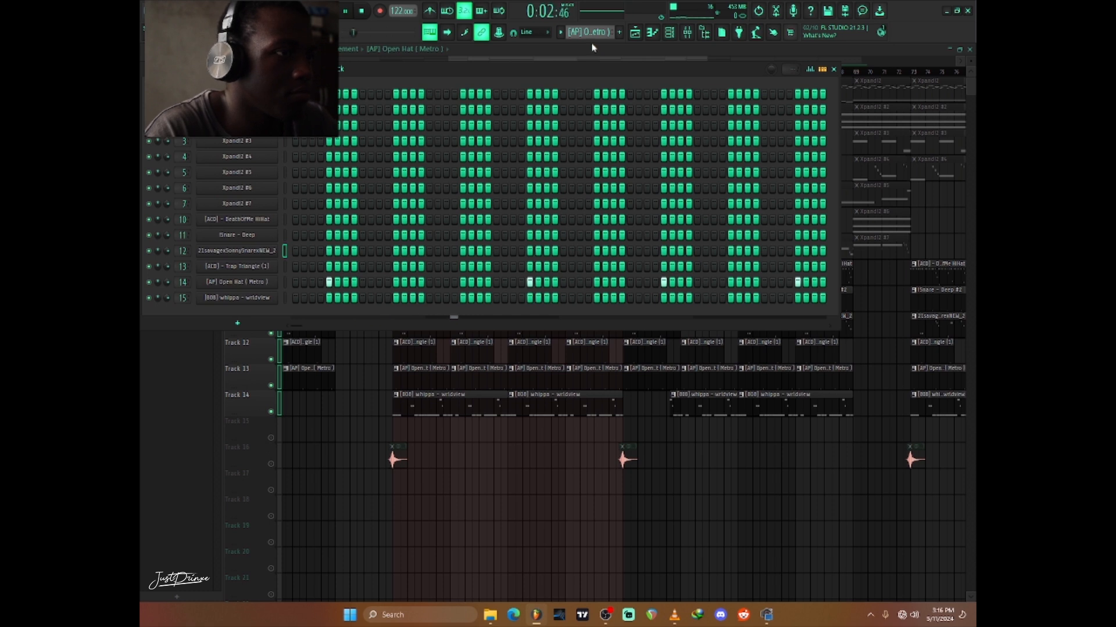
{"action": "key", "text": "space"}
Select the [808] whippa - wrldview pattern and examine its notes in the piano roll during playback, stopping and closing it at the end.
{"action": "left_click", "coordinate": [590, 33]}
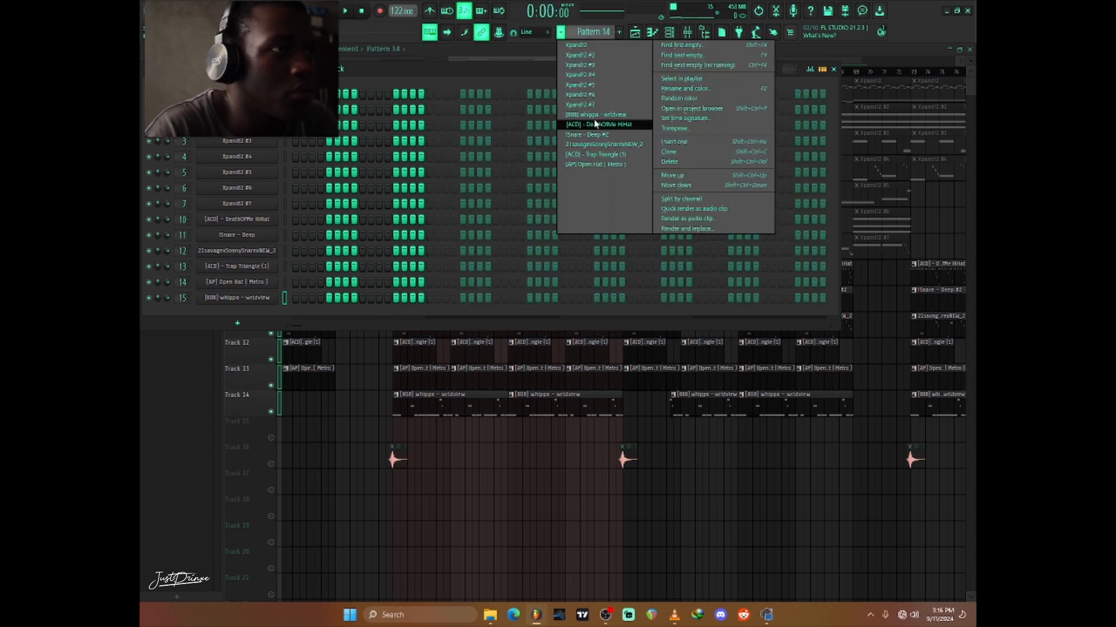
{"action": "left_click", "coordinate": [594, 115]}
{"action": "left_click", "coordinate": [454, 303]}
{"action": "key", "text": "space"}
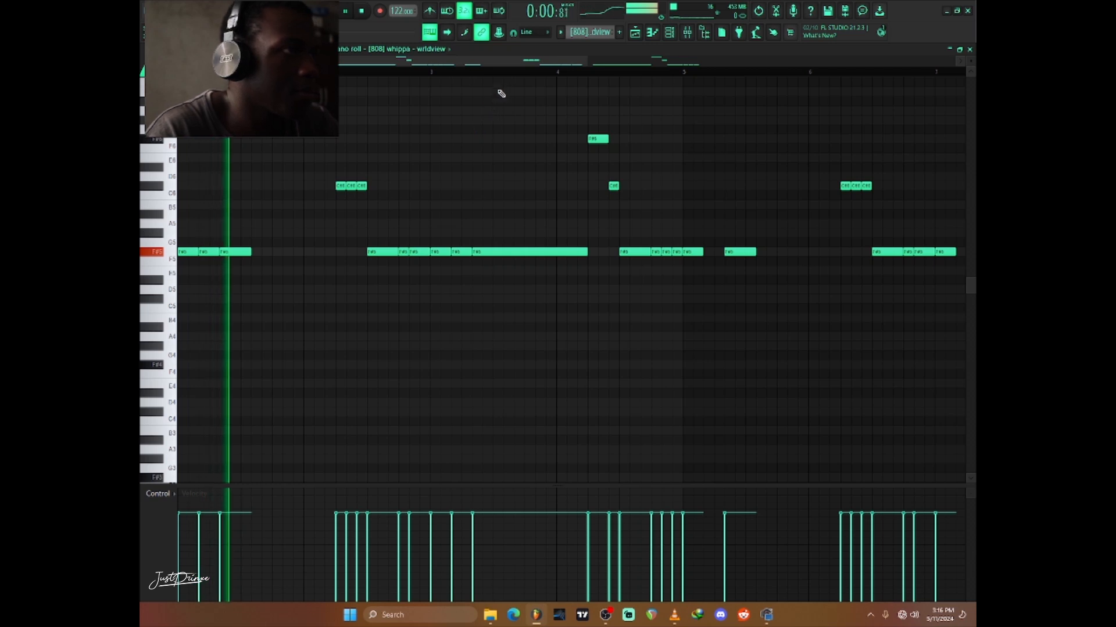
{"action": "scroll", "coordinate": [541, 74], "scroll_direction": "down", "scroll_amount": 1}
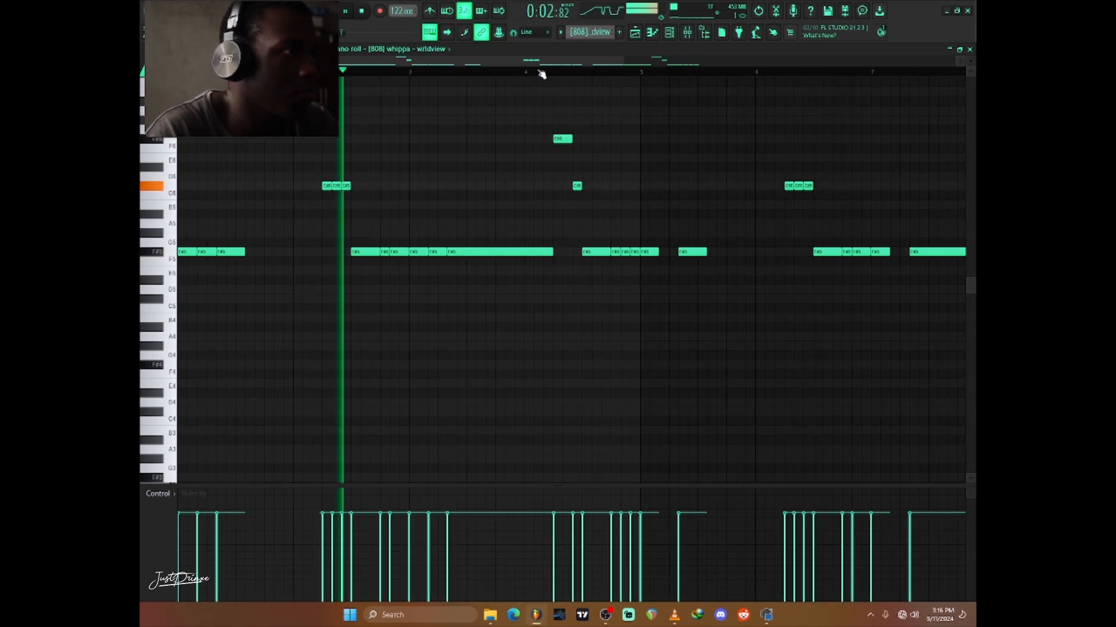
{"action": "scroll", "coordinate": [541, 73], "scroll_direction": "down", "scroll_amount": 1}
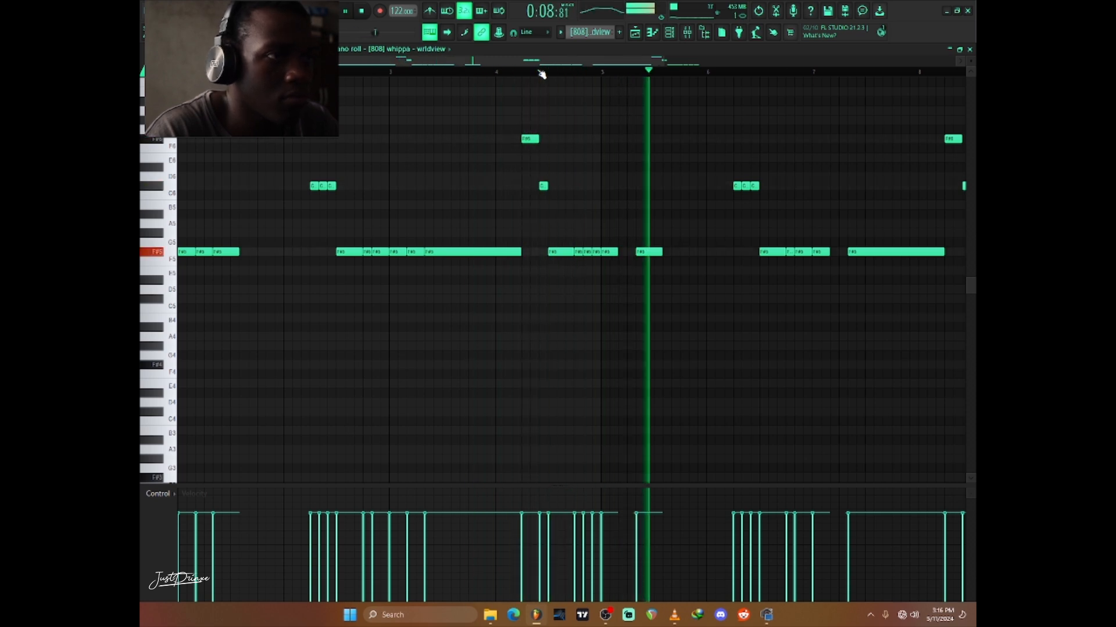
{"action": "scroll", "coordinate": [542, 74], "scroll_direction": "down", "scroll_amount": 2}
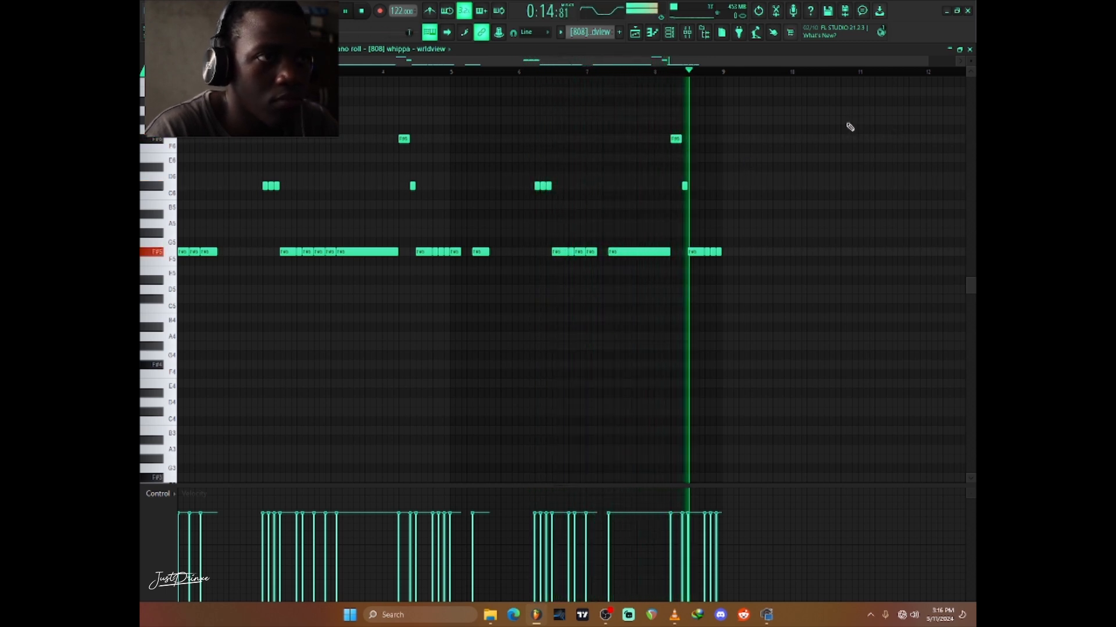
{"action": "key", "text": "space"}
{"action": "left_click", "coordinate": [969, 49]}
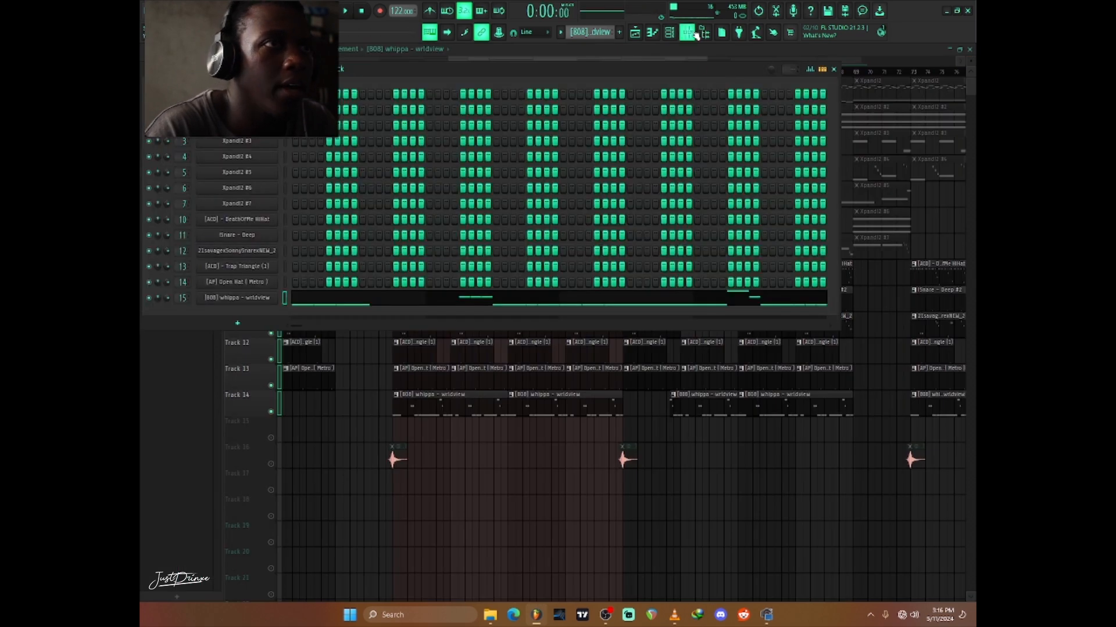
Inspect the equalizer settings of the hi-hat, snare, 21savagexSonnySnares, Trap Triangle and Open Hat tracks in the mixer.
{"action": "left_click", "coordinate": [694, 34]}
{"action": "scroll", "coordinate": [532, 76], "scroll_direction": "right", "scroll_amount": 3}
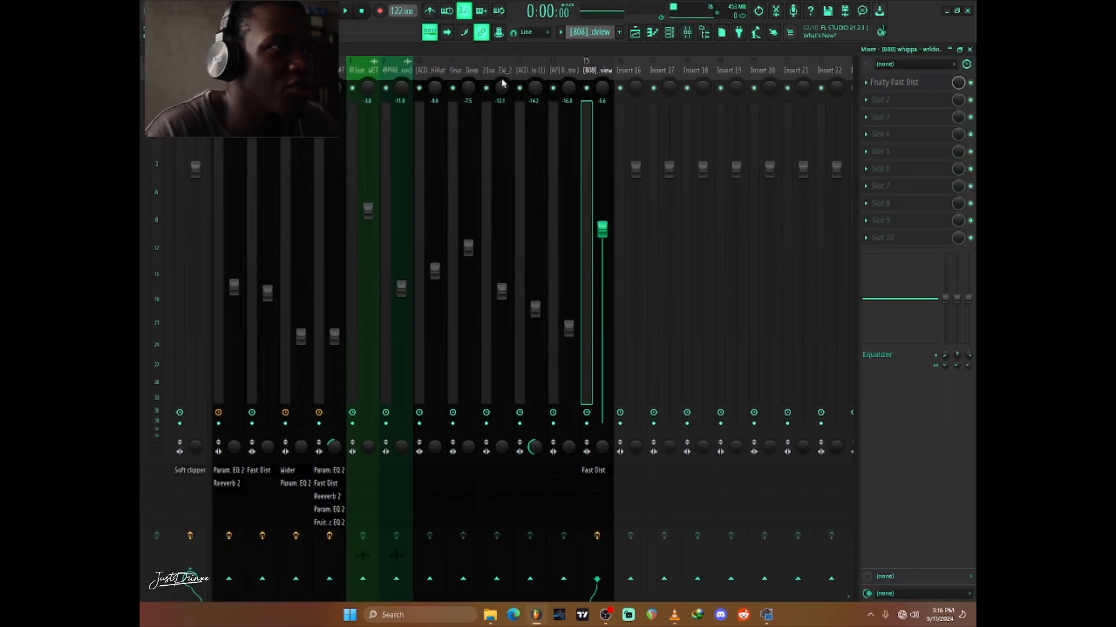
{"action": "left_click", "coordinate": [437, 71]}
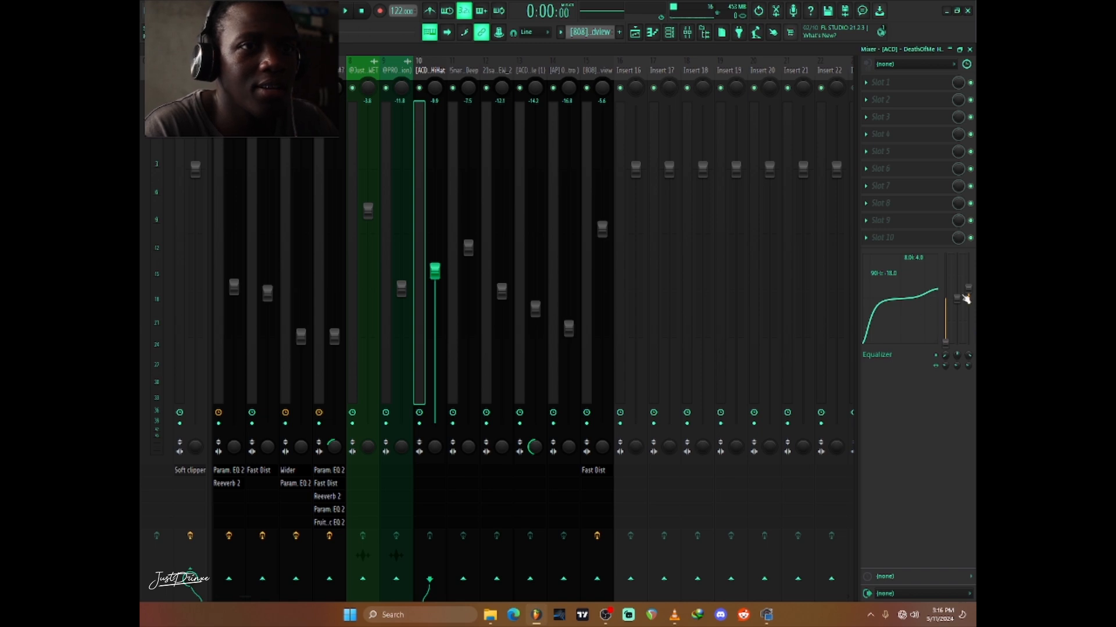
{"action": "key", "text": "Right"}
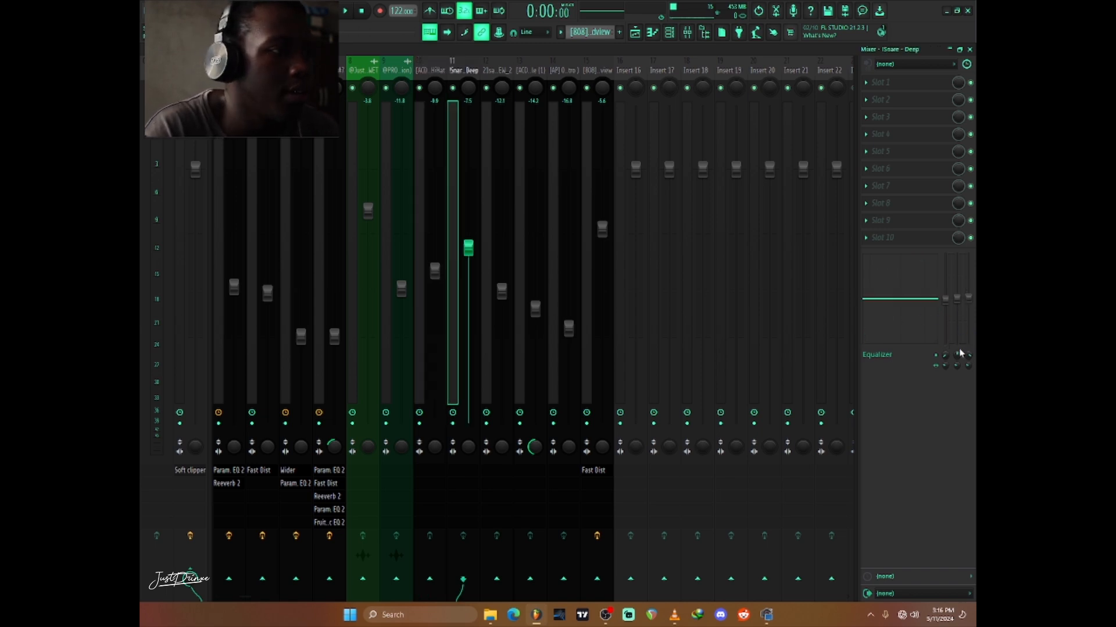
{"action": "key", "text": "Right"}
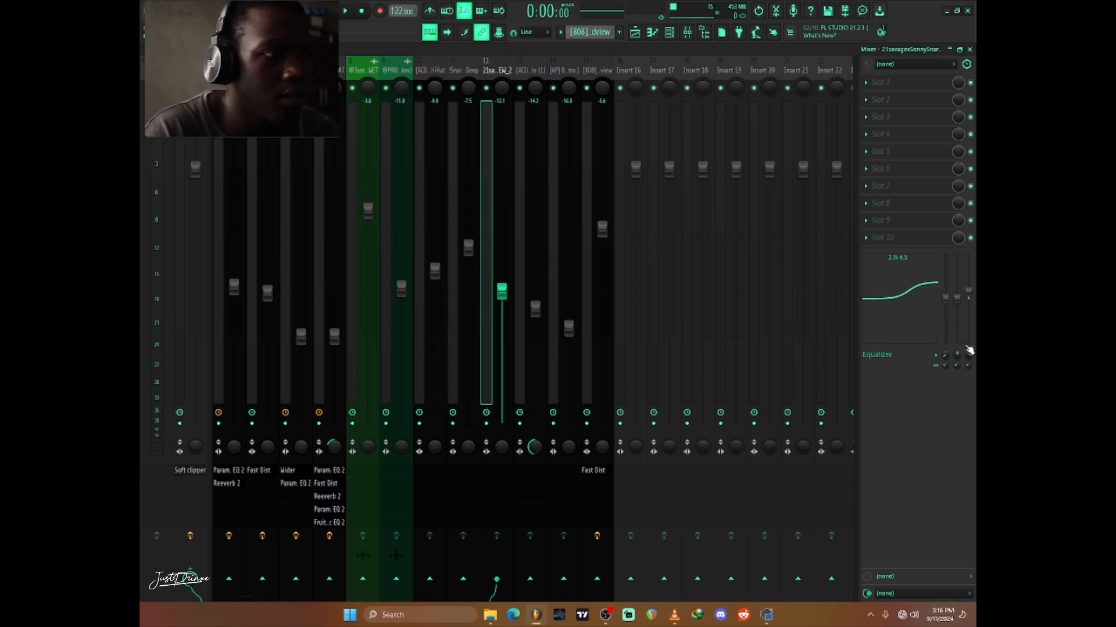
{"action": "key", "text": "Left"}
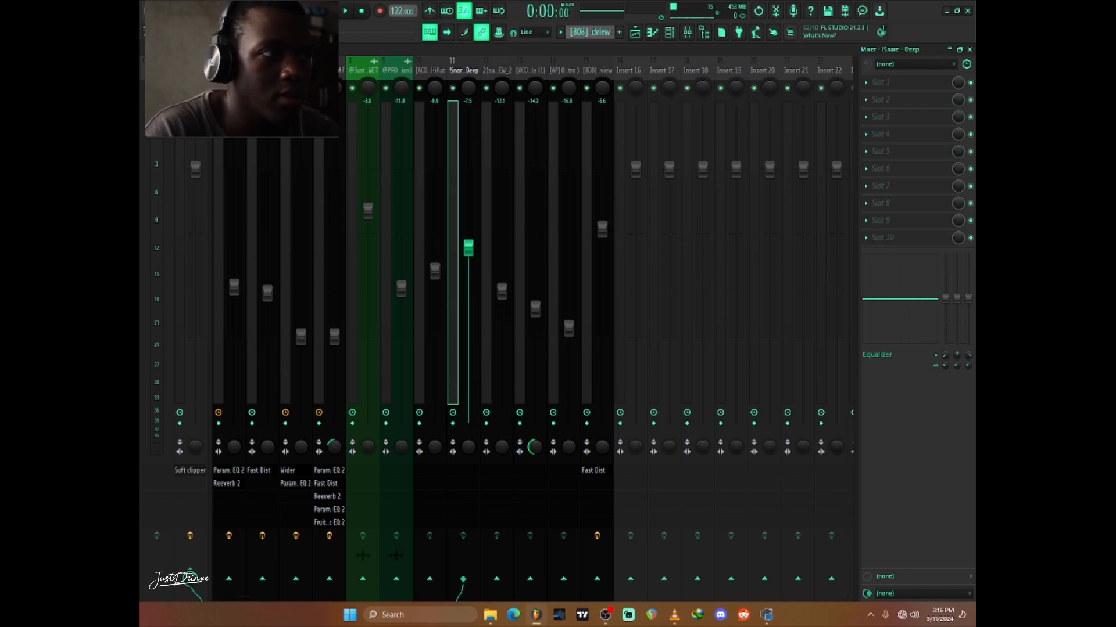
{"action": "key", "text": "Right"}
{"action": "key", "text": "Right"}
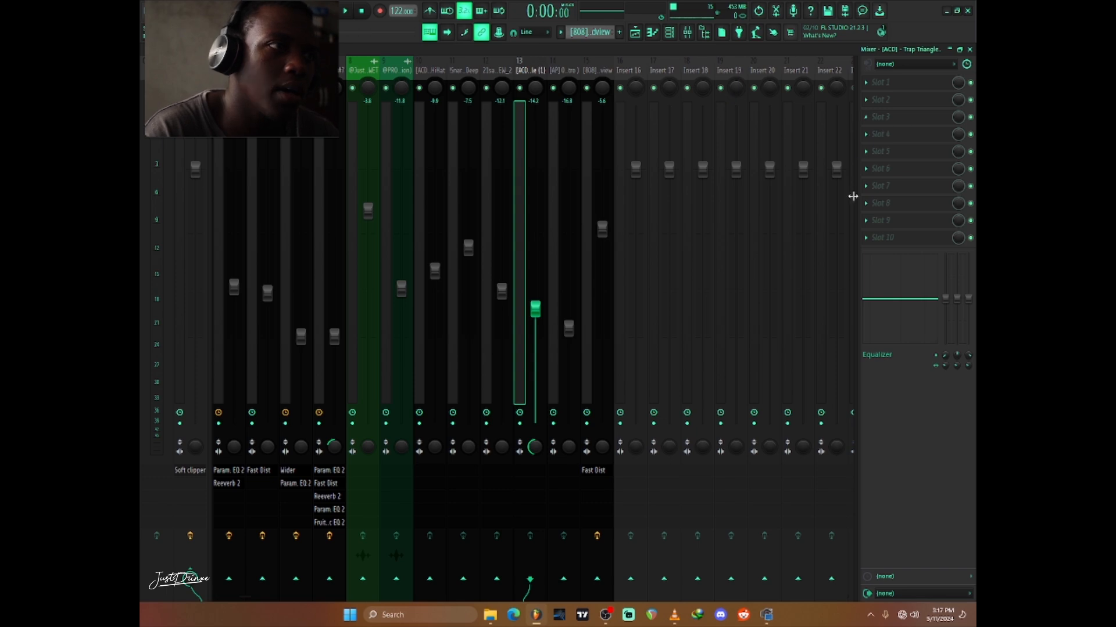
{"action": "key", "text": "Right"}
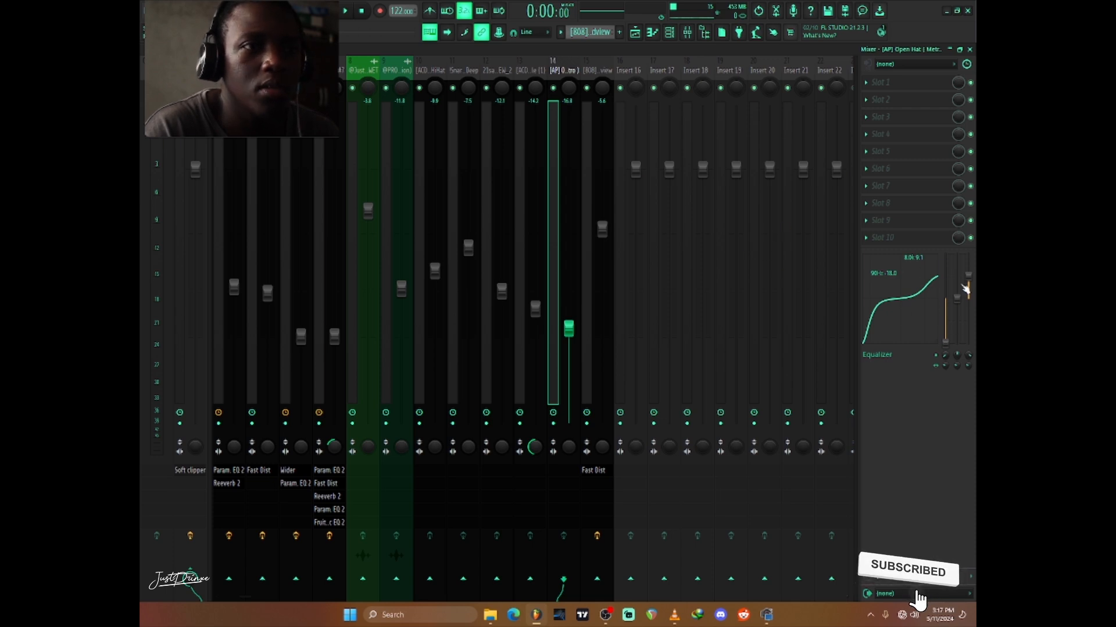
Inspect Fruity Fast Dist on the [808] whippa - wrldview mixer track and compare playback with the effect bypassed and enabled.
{"action": "key", "text": "Right"}
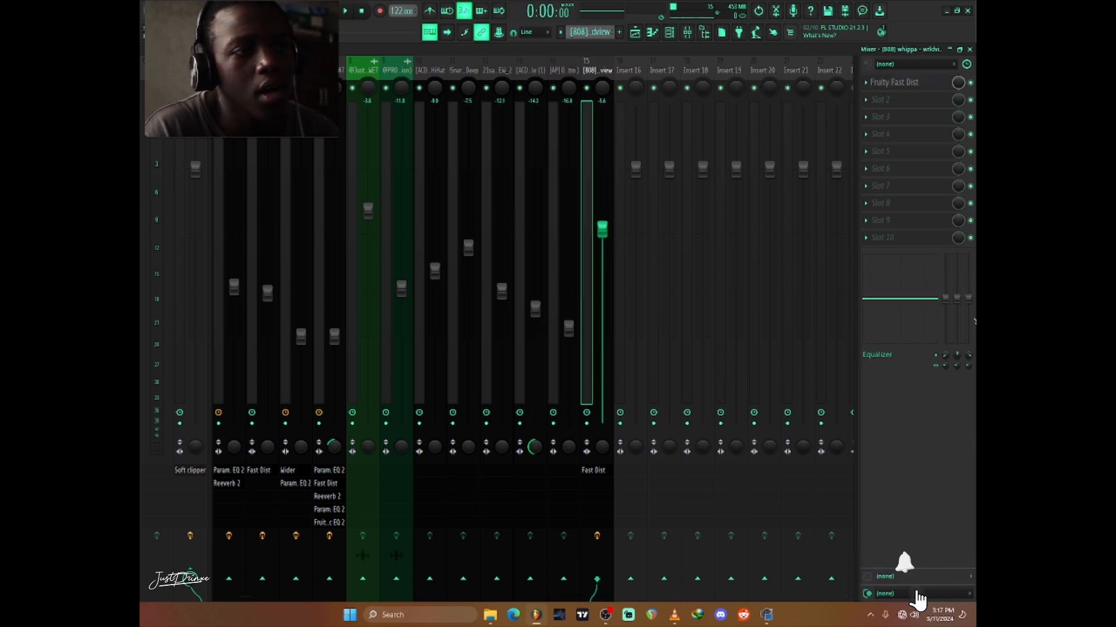
{"action": "left_click", "coordinate": [922, 83]}
{"action": "left_click", "coordinate": [924, 84]}
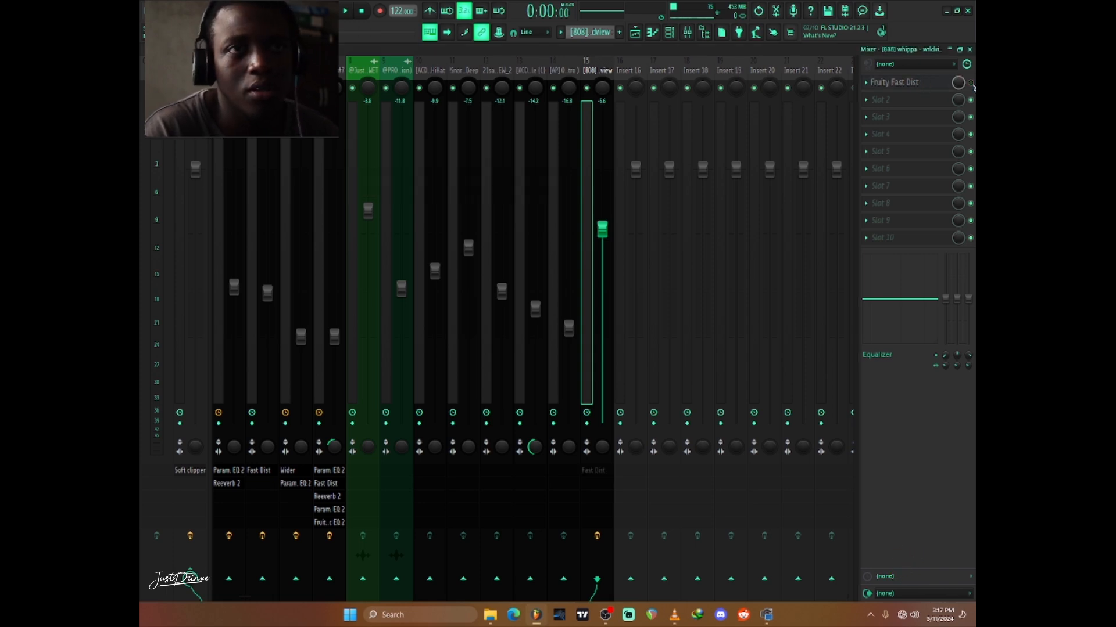
{"action": "key", "text": "space"}
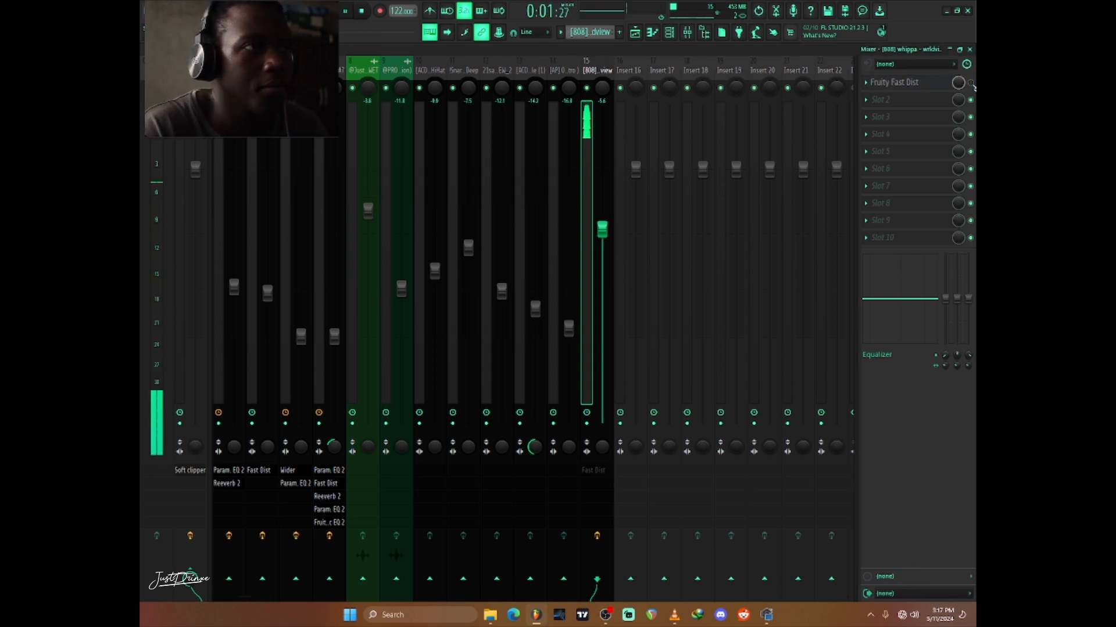
{"action": "key", "text": "space"}
{"action": "key", "text": "space"}
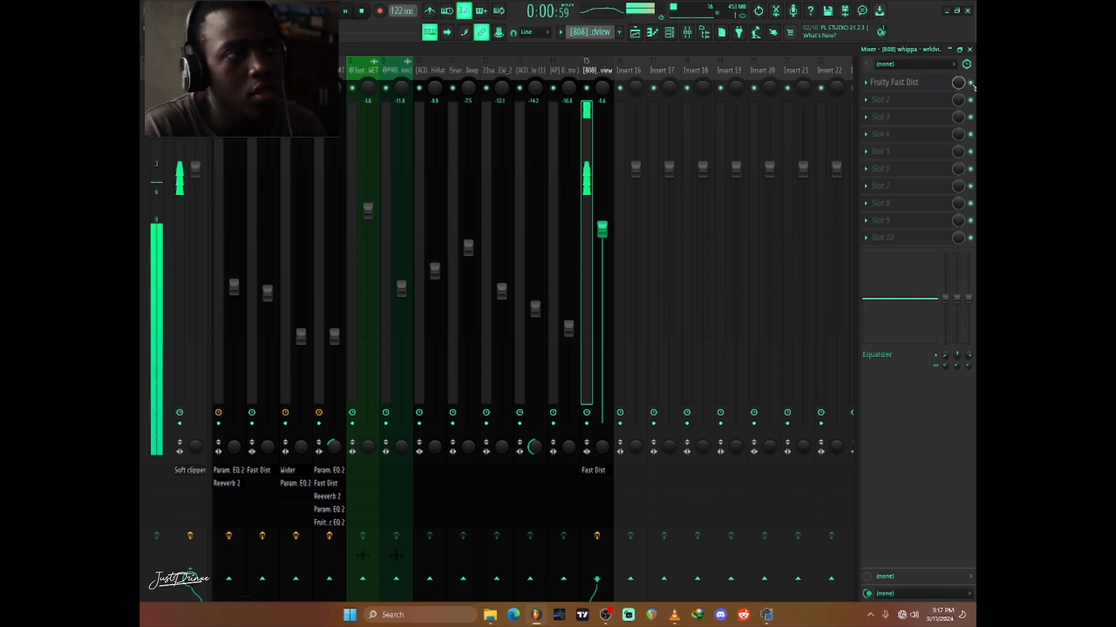
{"action": "key", "text": "space"}
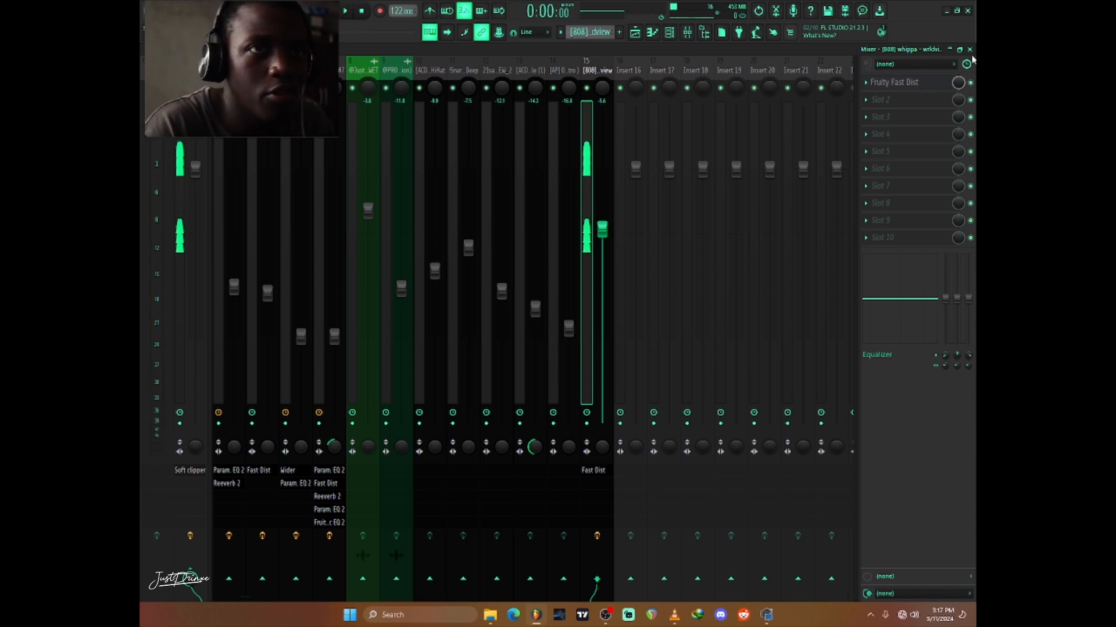
Inspect the Fruity soft clipper on the Master track in the mixer, returning to the playlist at the end.
{"action": "key", "text": "F9"}
{"action": "key", "text": "F6"}
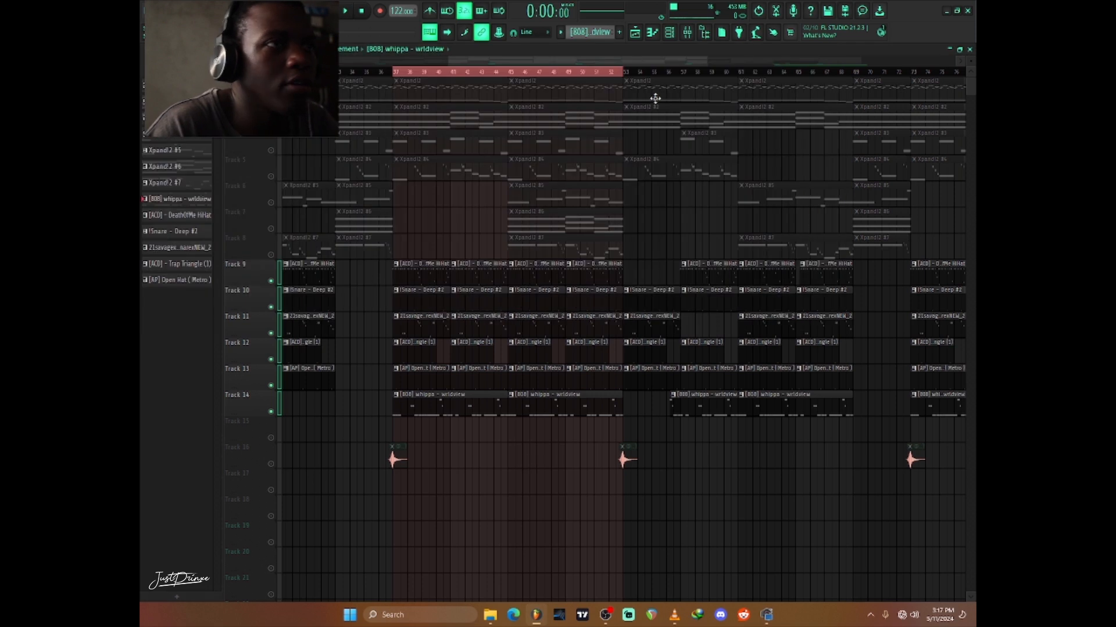
{"action": "key", "text": "F9"}
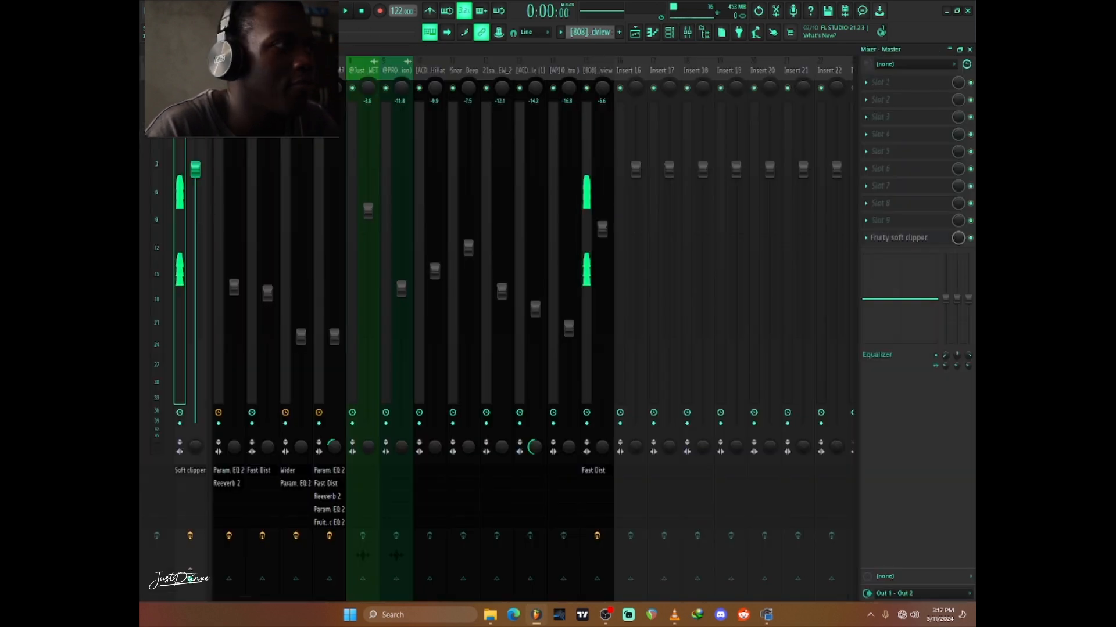
{"action": "left_click", "coordinate": [928, 241]}
{"action": "left_click", "coordinate": [928, 238]}
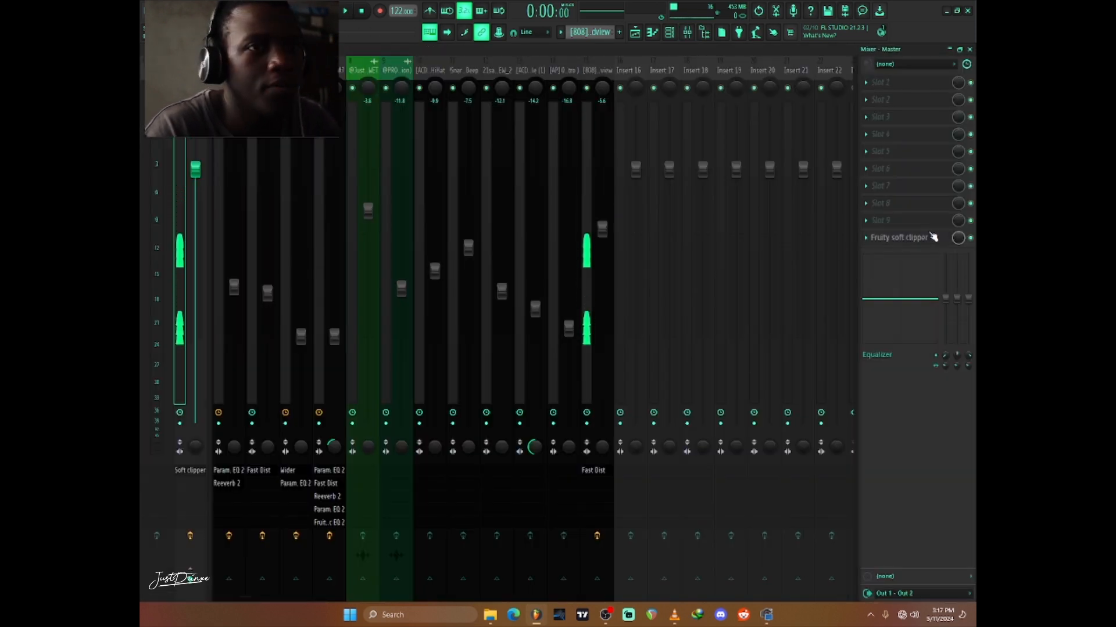
{"action": "key", "text": "F9"}
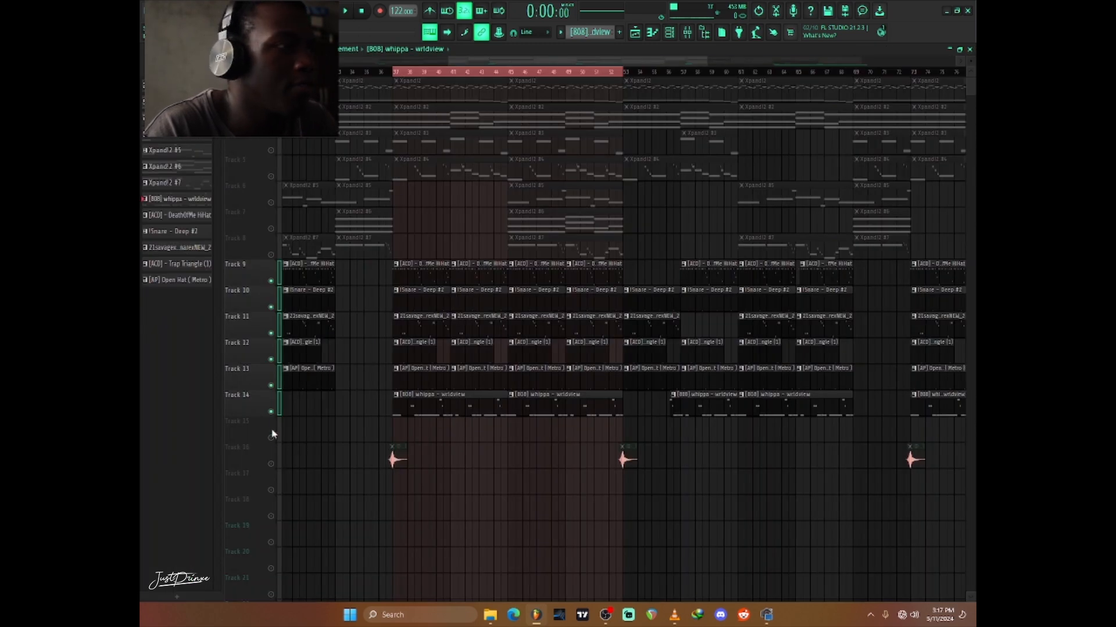
Unmute all playlist tracks, clear the time selection starting at bar 37, and return to the arrangement's intro.
{"action": "right_click", "coordinate": [275, 412]}
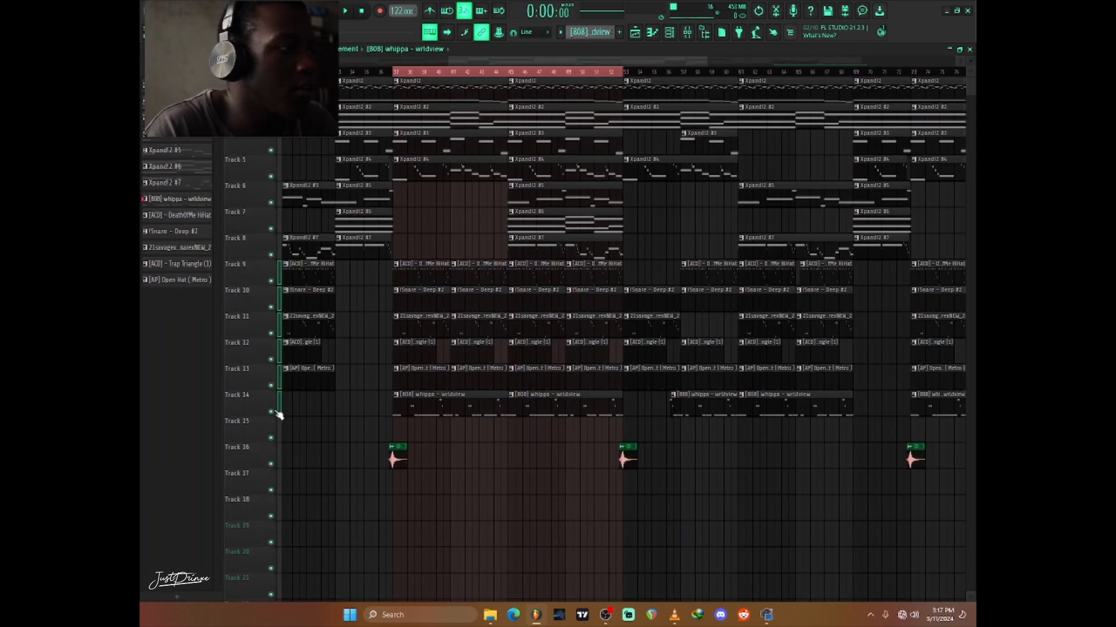
{"action": "scroll", "coordinate": [405, 77], "scroll_direction": "down", "scroll_amount": 3}
{"action": "double_click", "coordinate": [408, 75]}
{"action": "scroll", "coordinate": [408, 77], "scroll_direction": "down", "scroll_amount": 3}
{"action": "left_click_drag", "start_coordinate": [493, 61], "coordinate": [333, 62]}
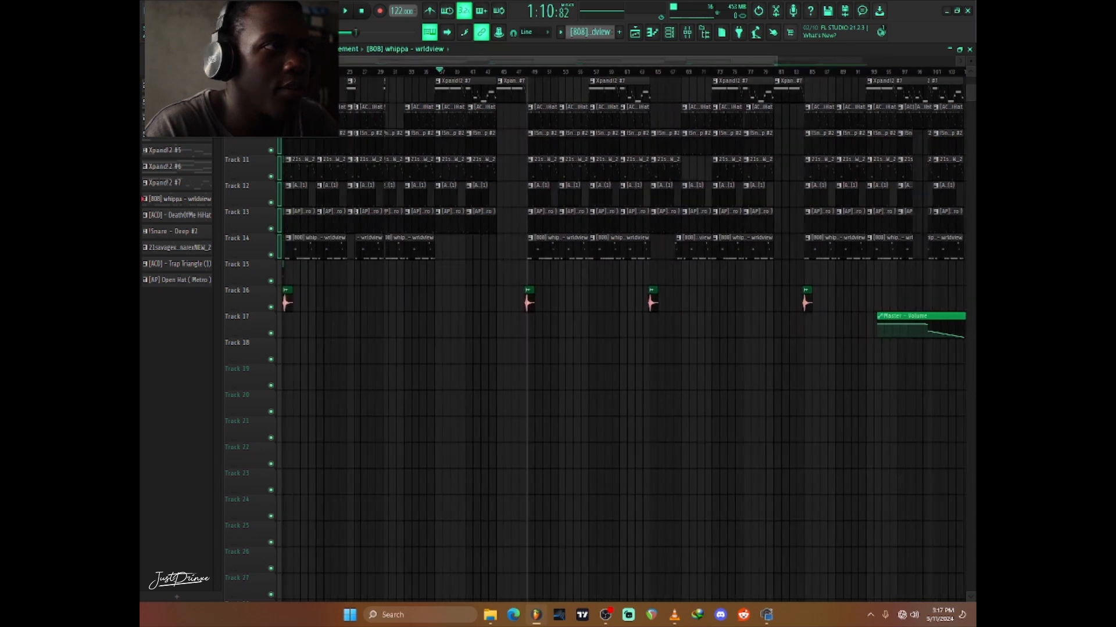
{"action": "left_click_drag", "start_coordinate": [779, 62], "coordinate": [440, 62]}
{"action": "scroll", "coordinate": [416, 88], "scroll_direction": "up", "scroll_amount": 2}
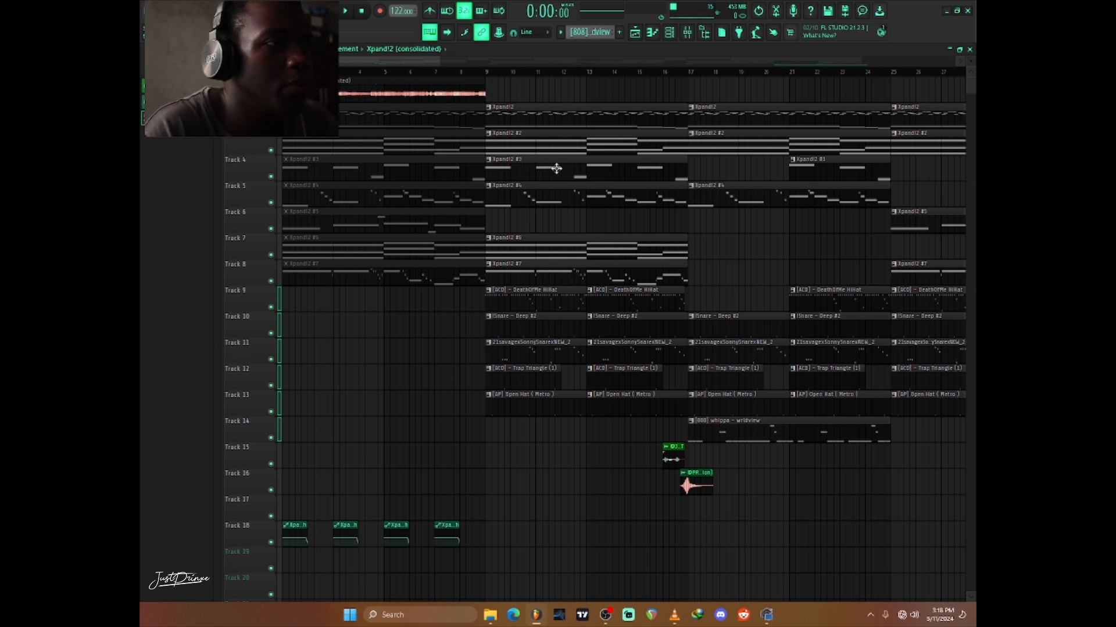
Open the Xpand!2 (consolidated) audio clip's channel settings and play the intro from the start, stopping before bar 9.
{"action": "double_click", "coordinate": [385, 97]}
{"action": "left_click_drag", "start_coordinate": [378, 200], "coordinate": [634, 183]}
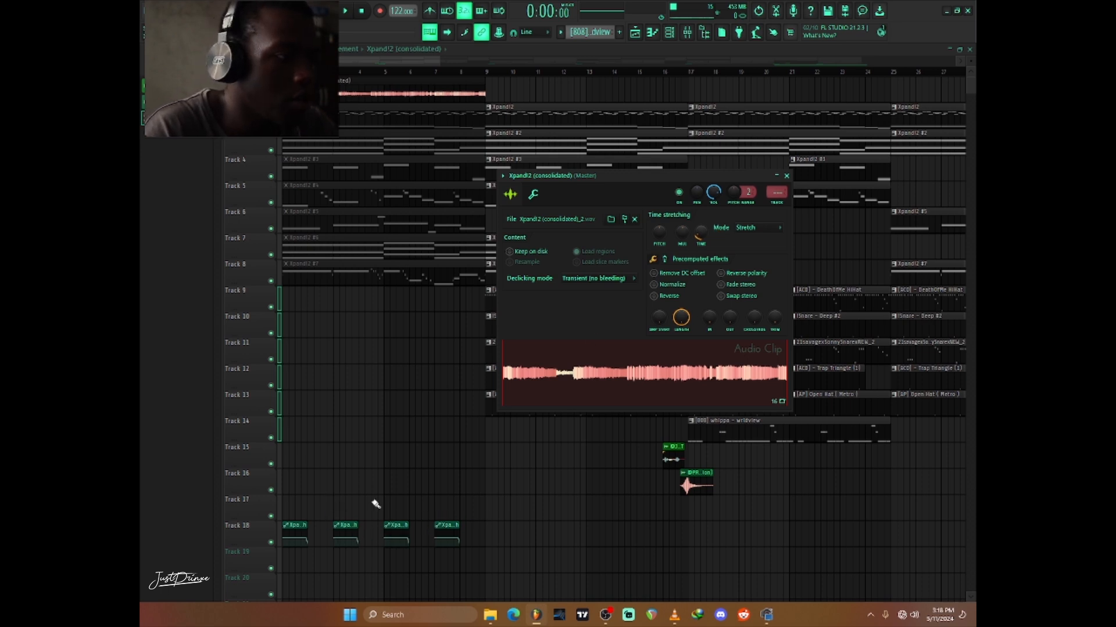
{"action": "key", "text": "space"}
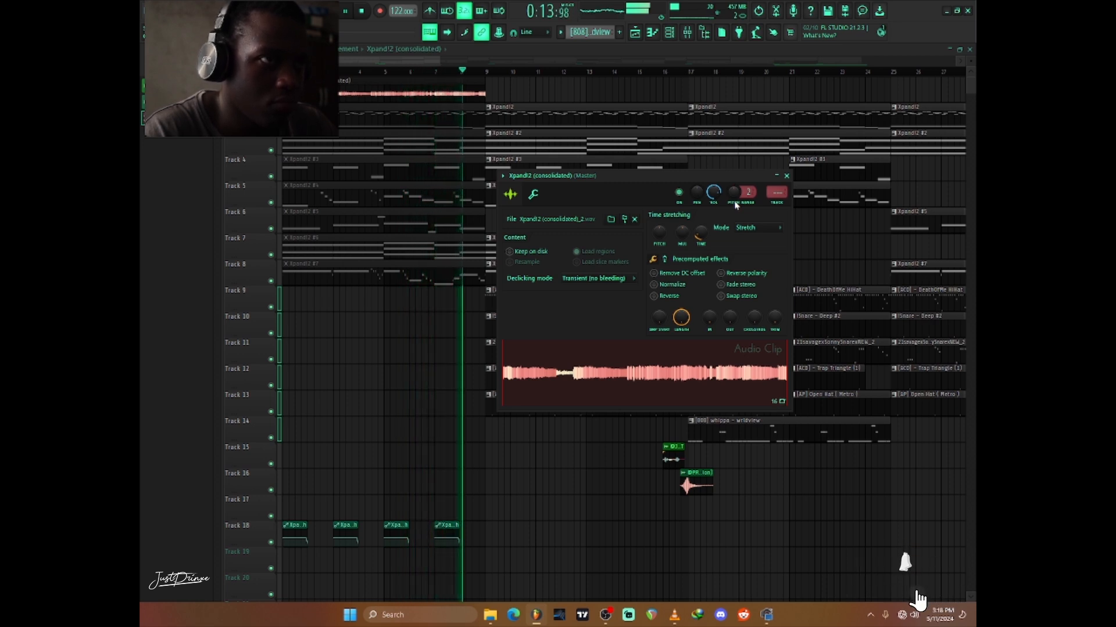
{"action": "key", "text": "space"}
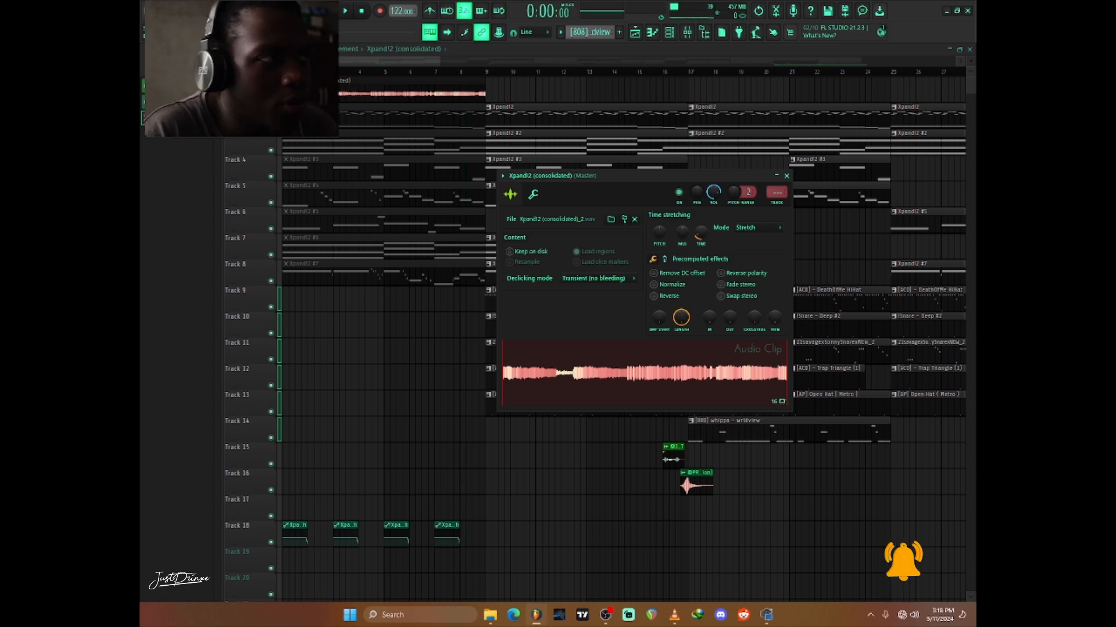
Examine the Xpand!2 (consolidated) channel pitch automation clips on Track 18 up close, and close the audio clip's settings window.
{"action": "scroll", "coordinate": [385, 526], "scroll_direction": "up", "scroll_amount": 5}
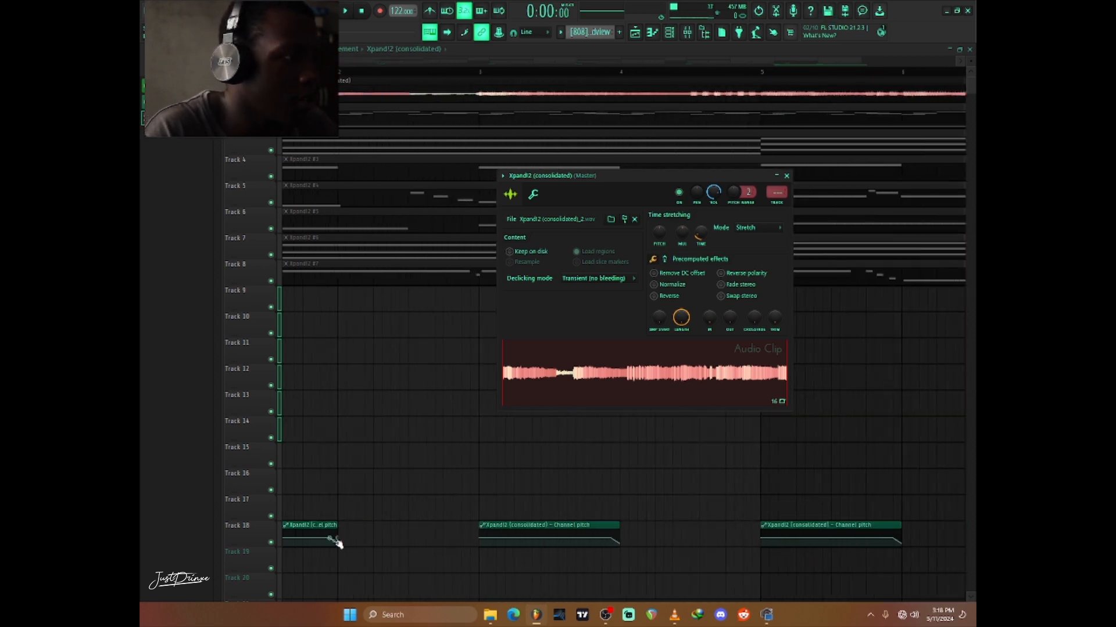
{"action": "scroll", "coordinate": [507, 584], "scroll_direction": "up", "scroll_amount": 3}
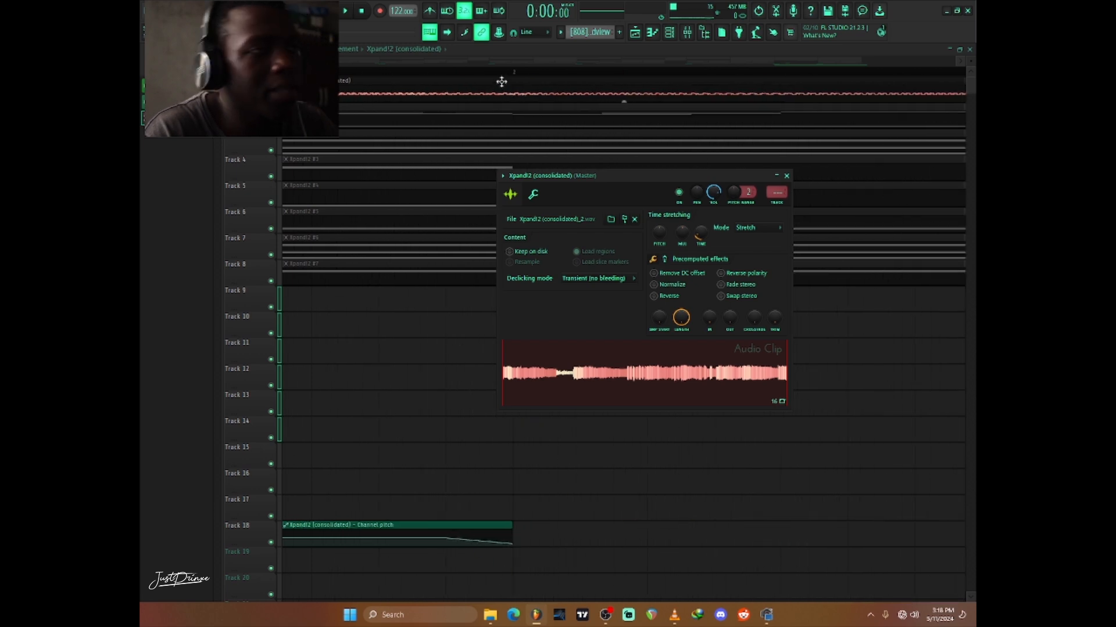
{"action": "scroll", "coordinate": [501, 81], "scroll_direction": "down", "scroll_amount": 4}
{"action": "scroll", "coordinate": [504, 80], "scroll_direction": "down", "scroll_amount": 8}
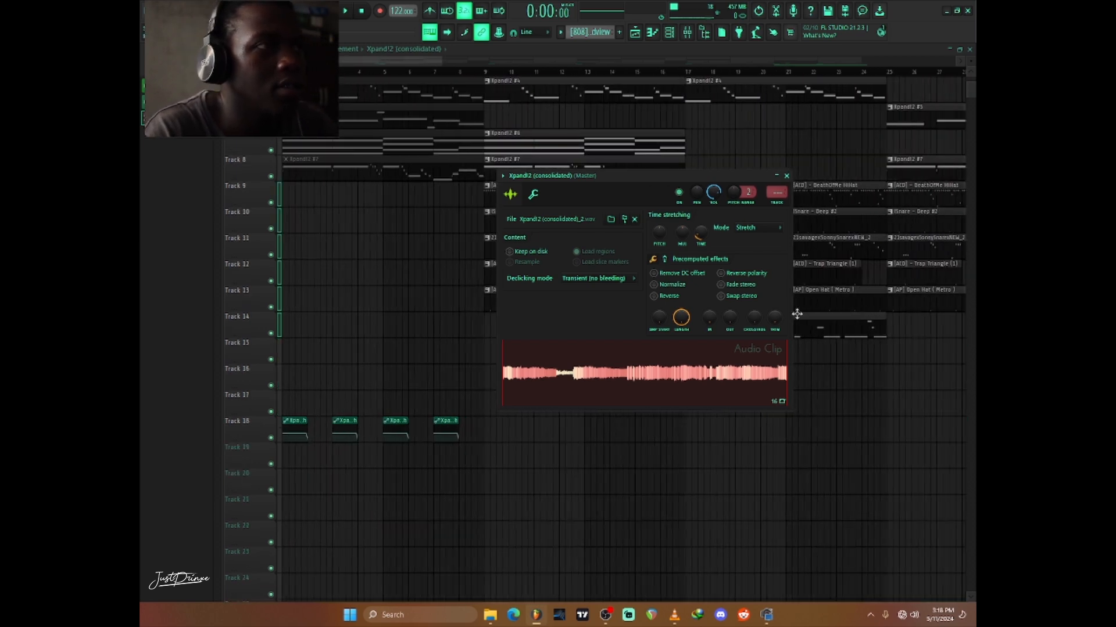
{"action": "left_click", "coordinate": [787, 176]}
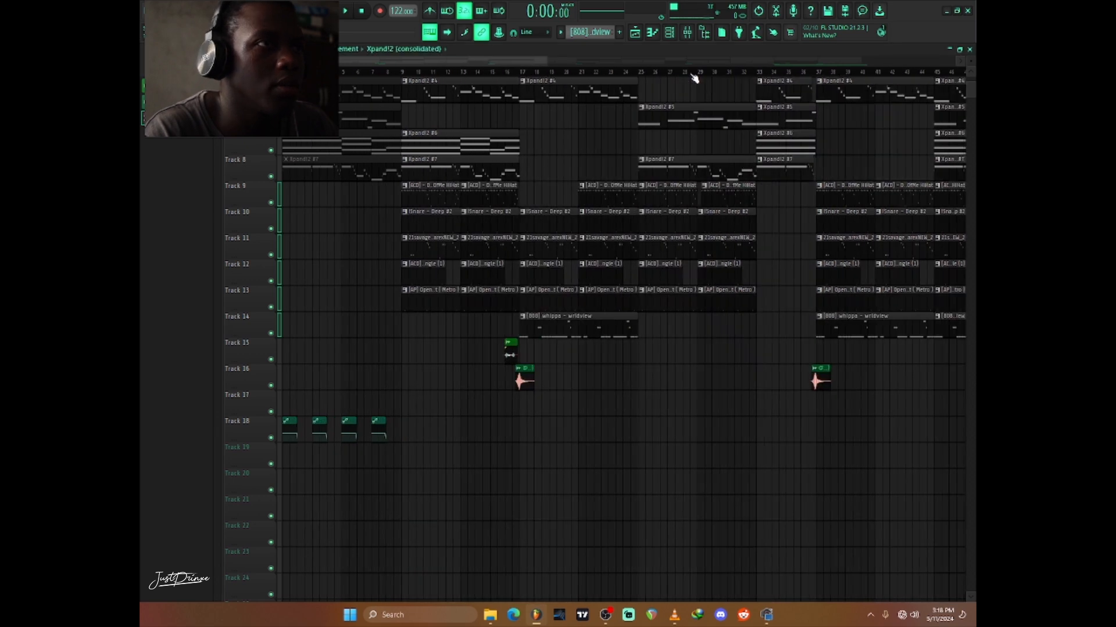